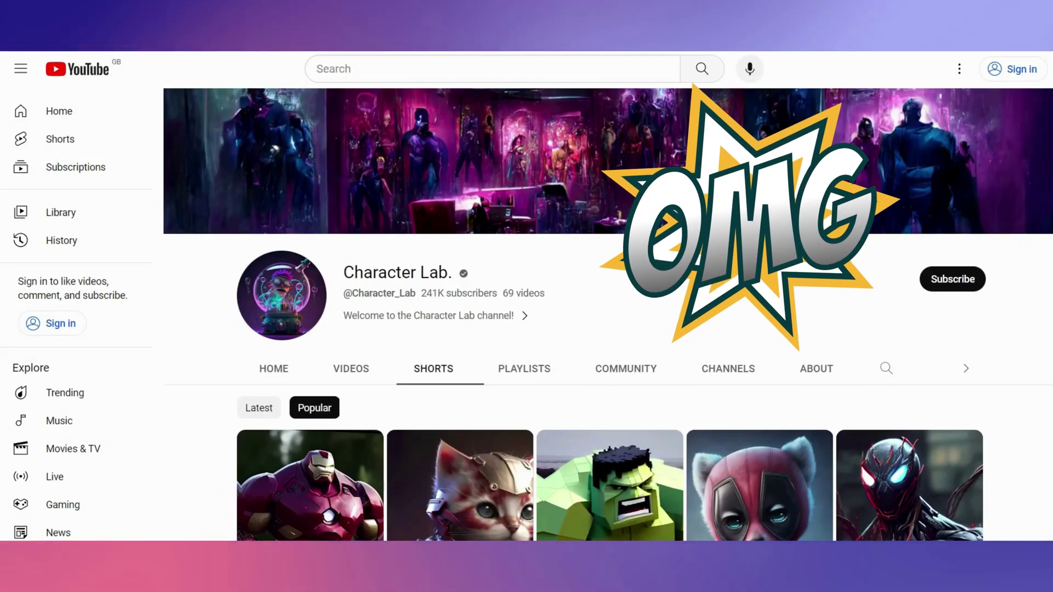
Step: Browse the Character Lab channel's Shorts sorted by Popular
{"action": "scroll", "coordinate": [603, 329], "scroll_direction": "down", "scroll_amount": 4}
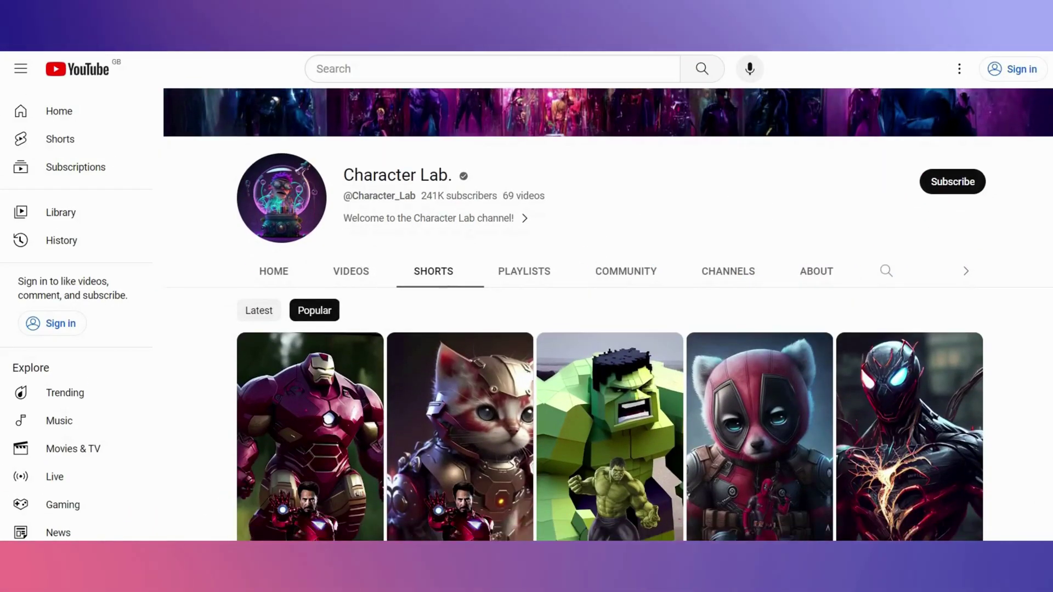
{"action": "scroll", "coordinate": [604, 329], "scroll_direction": "down", "scroll_amount": 2}
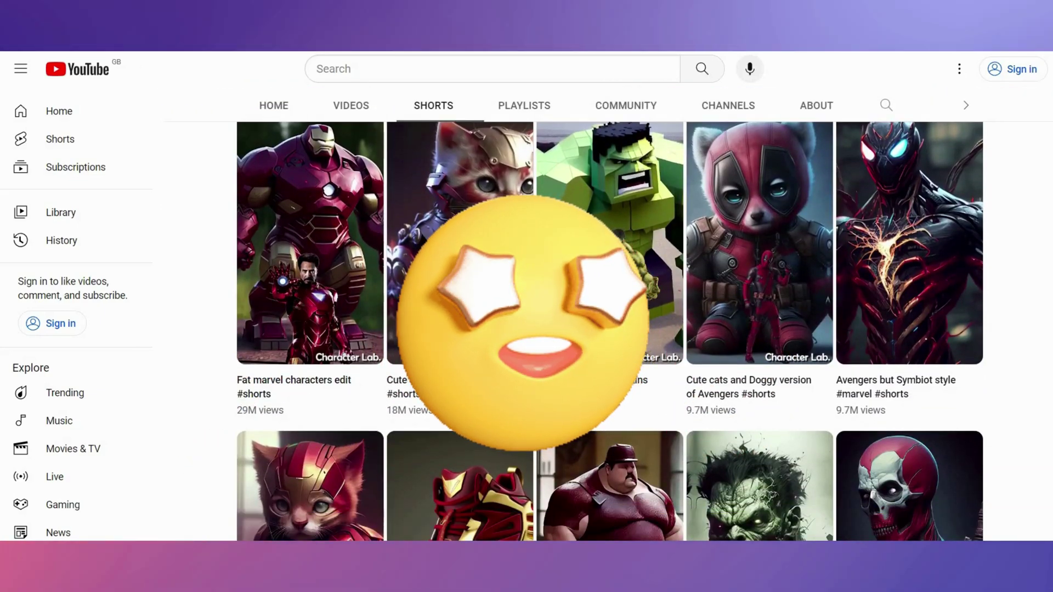
{"action": "scroll", "coordinate": [604, 329], "scroll_direction": "down", "scroll_amount": 3}
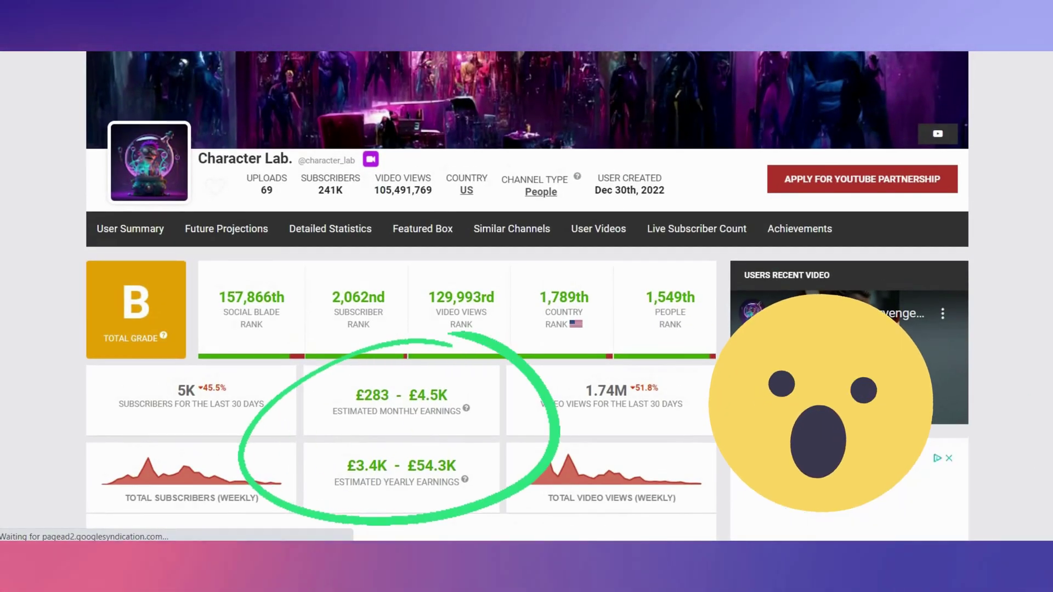
{"action": "scroll", "coordinate": [527, 297], "scroll_direction": "down", "scroll_amount": 1}
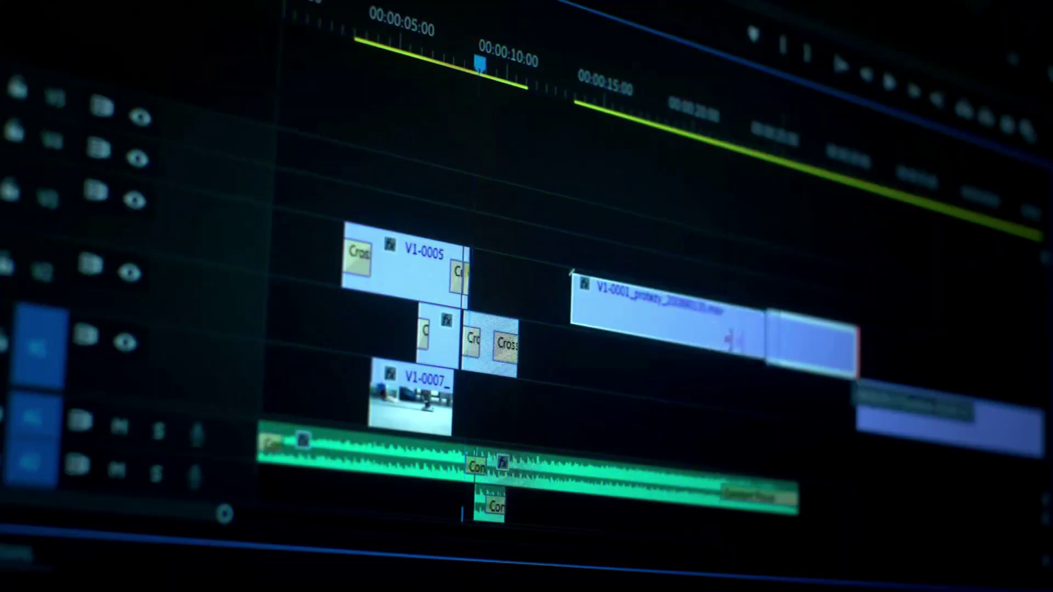
Step: Load leonardo.ai in the browser to show its Create an account landing page
{"action": "right_click", "coordinate": [748, 18]}
{"action": "left_click", "coordinate": [746, 51]}
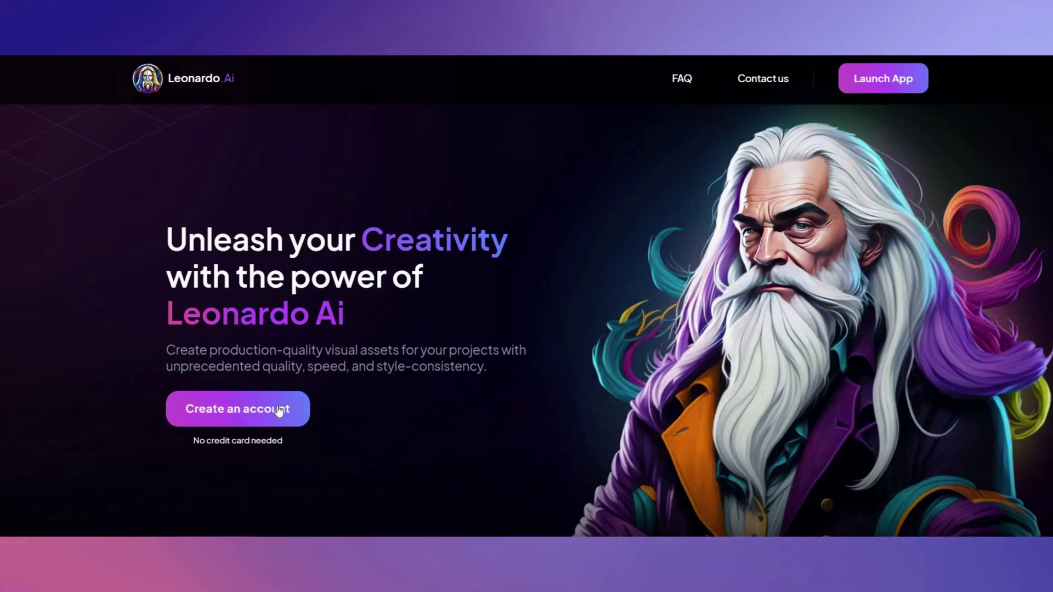
Step: In AI Image Generation, set the aspect ratio to 9:16 portrait (544×960)
{"action": "left_click", "coordinate": [289, 416]}
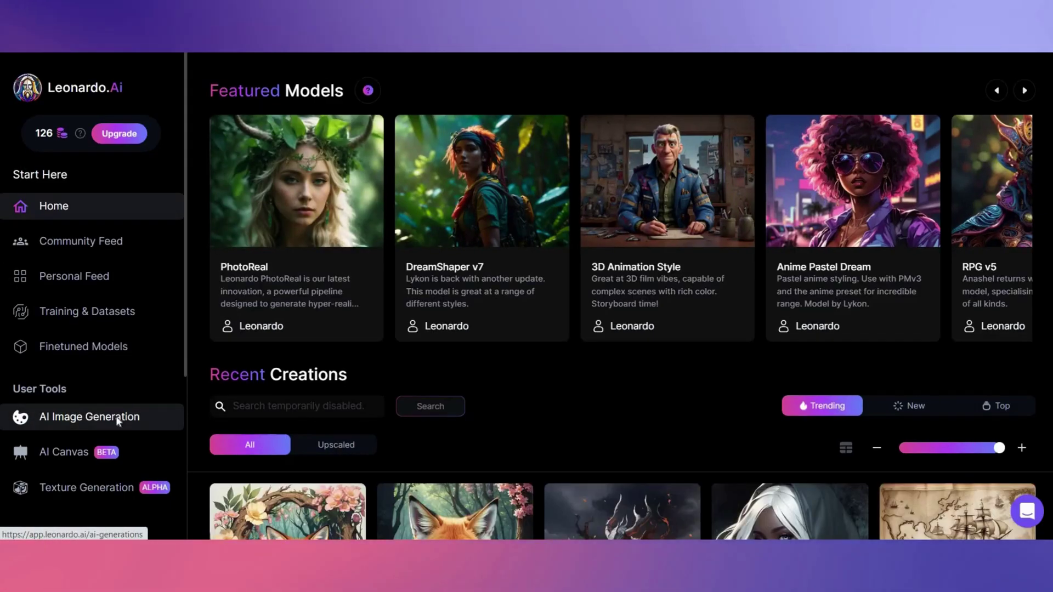
{"action": "left_click", "coordinate": [117, 418]}
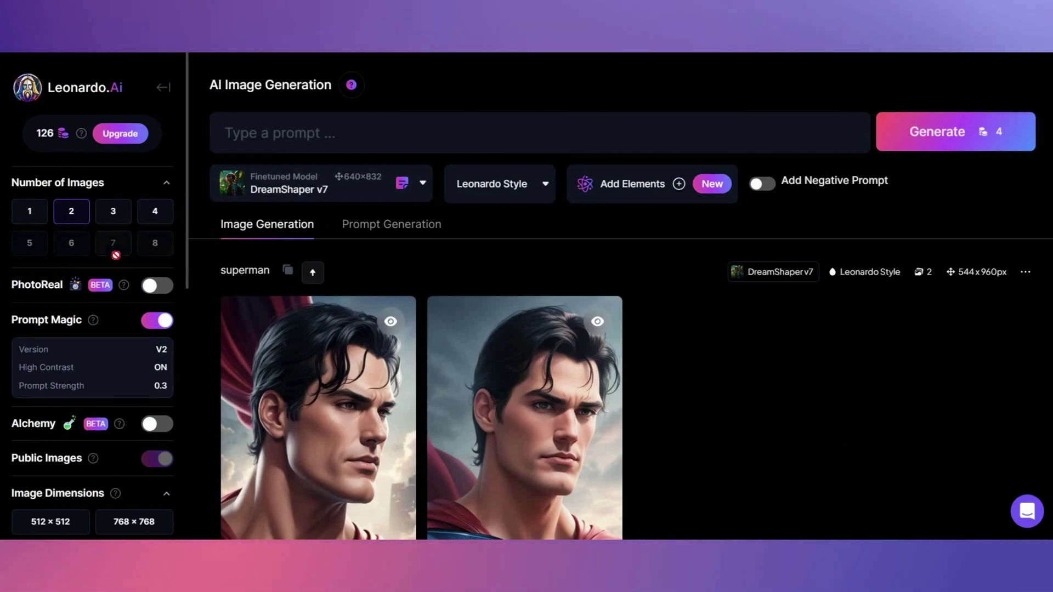
{"action": "scroll", "coordinate": [116, 255], "scroll_direction": "down", "scroll_amount": 6}
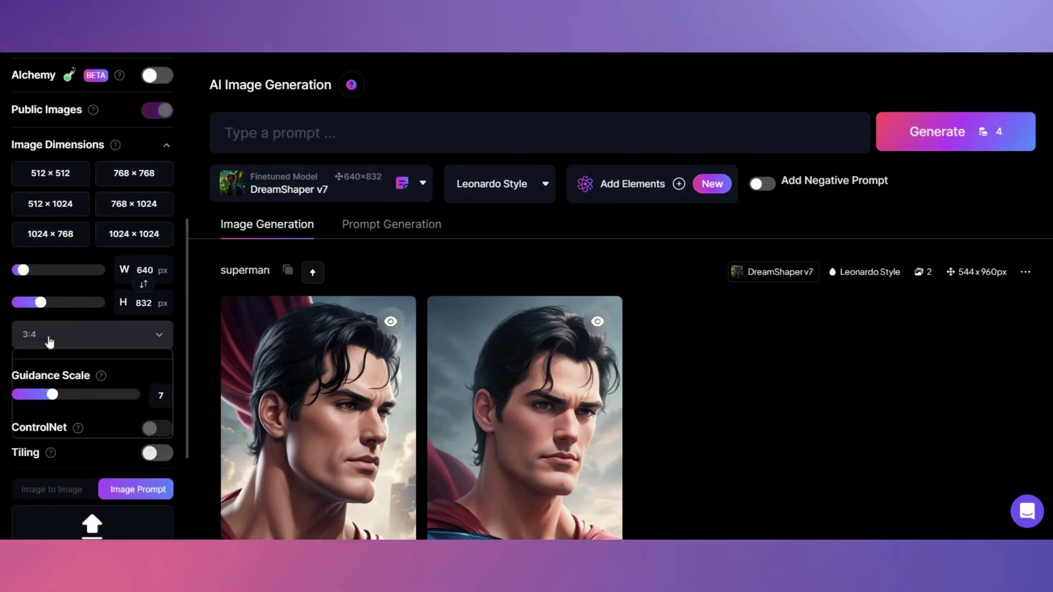
{"action": "left_click", "coordinate": [50, 341]}
{"action": "left_click", "coordinate": [45, 421]}
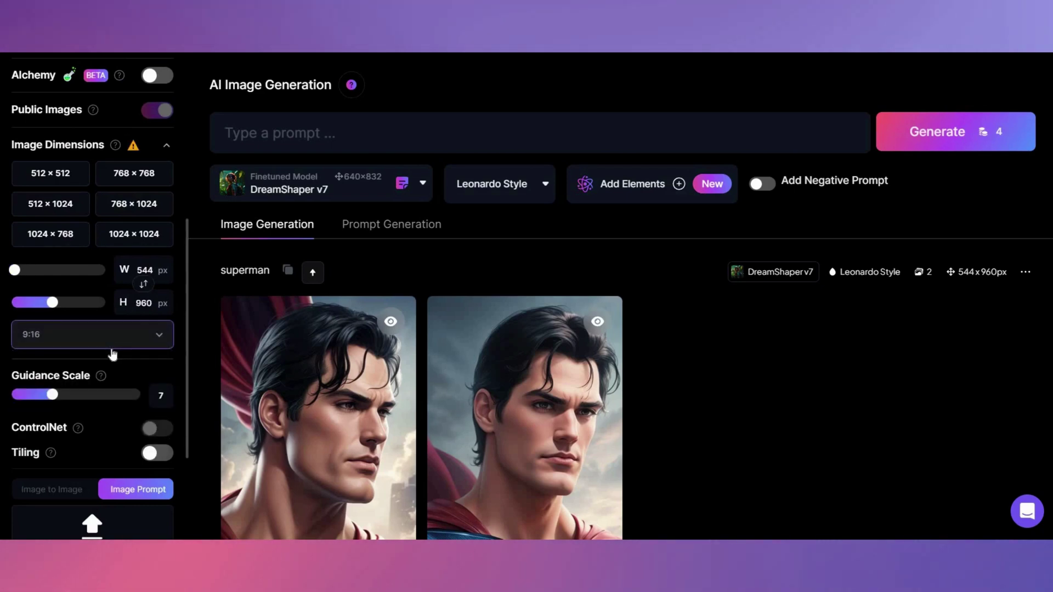
{"action": "scroll", "coordinate": [113, 353], "scroll_direction": "up", "scroll_amount": 6}
{"action": "left_click", "coordinate": [279, 140]}
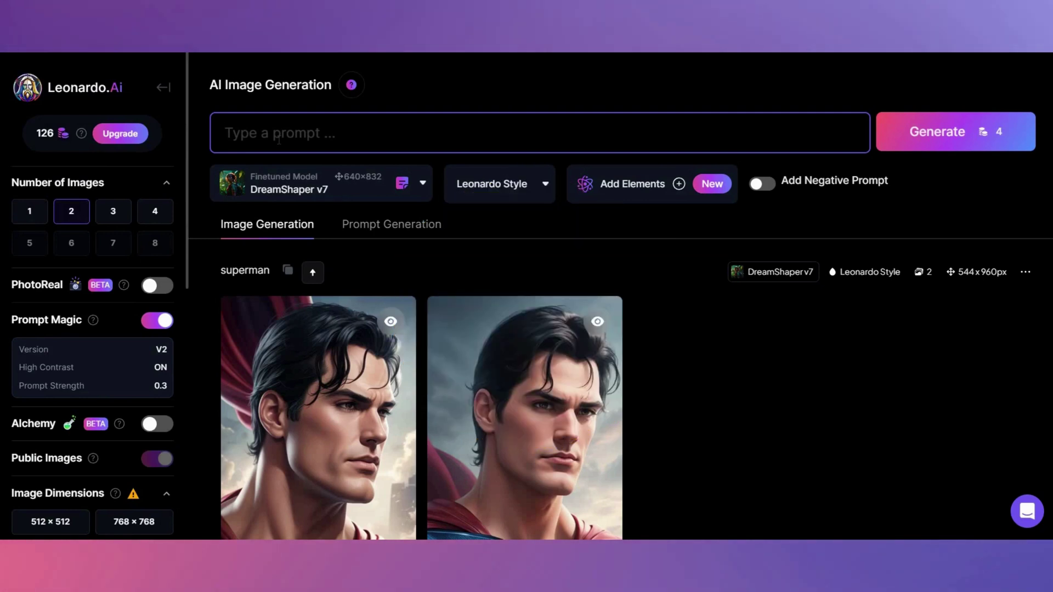
Step: Generate a flying Superman prompt, then two images from 'batman. full body'
{"action": "type", "text": "super"}
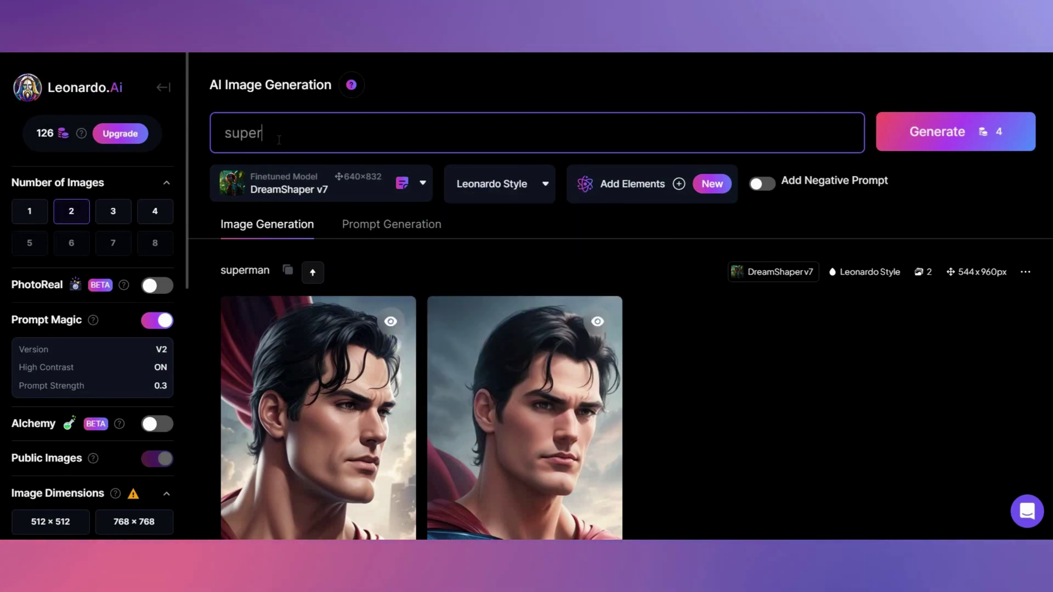
{"action": "type", "text": "man"}
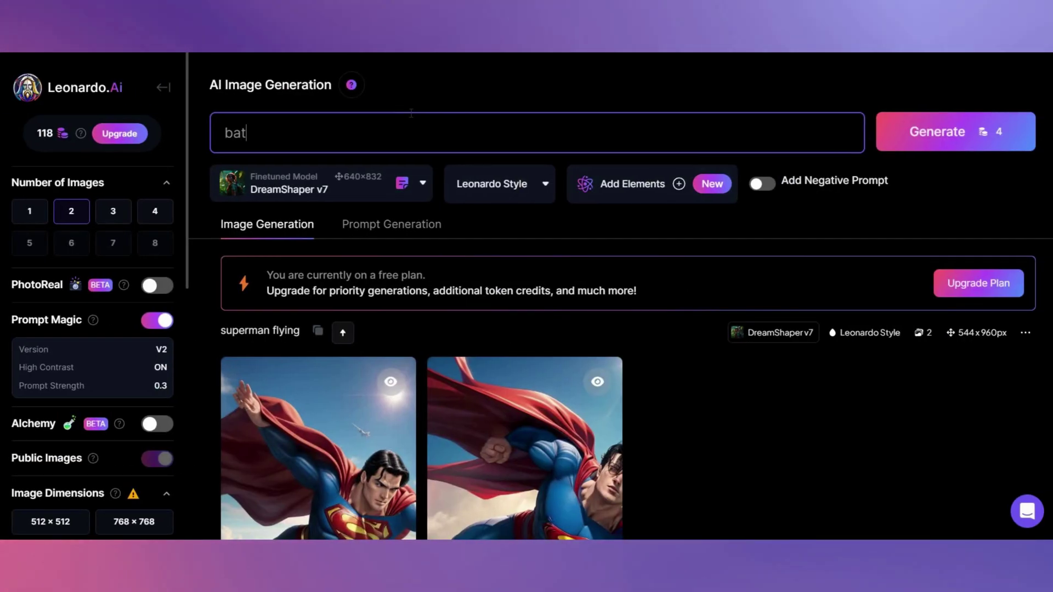
{"action": "type", "text": "man"}
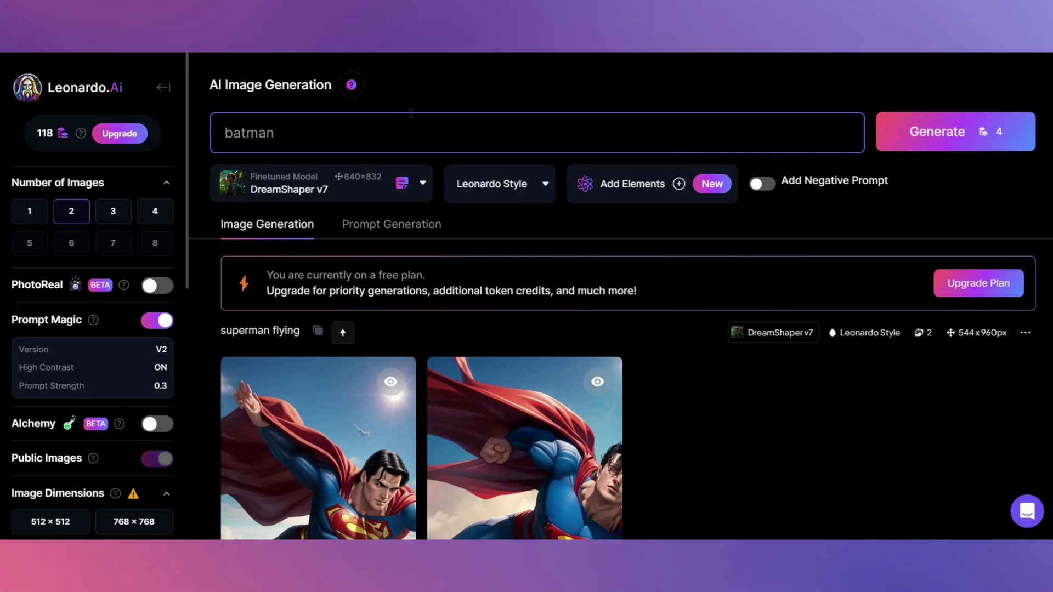
{"action": "type", "text": ". fu"}
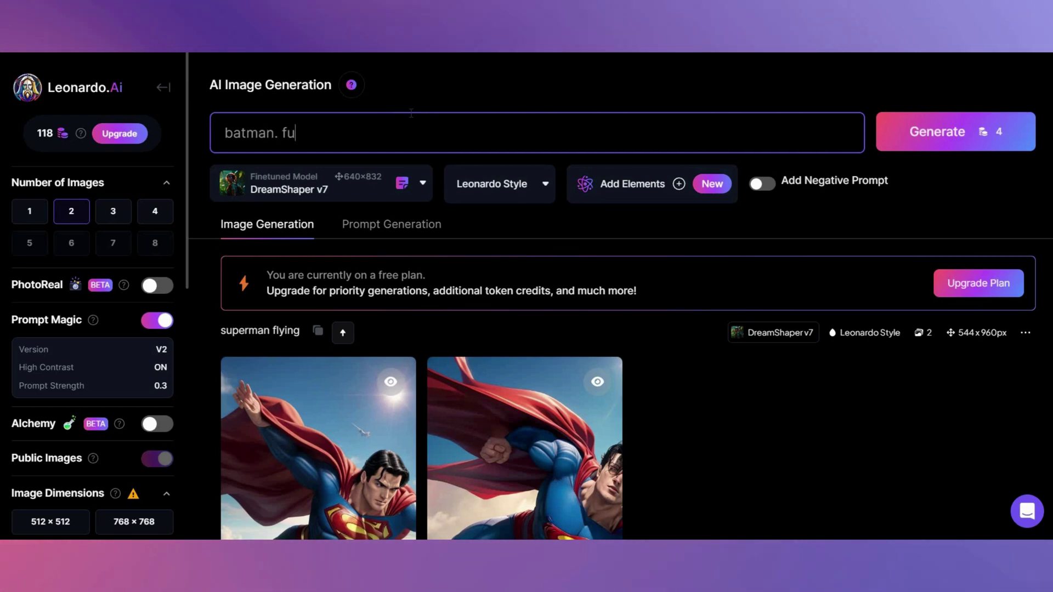
{"action": "type", "text": "ll body"}
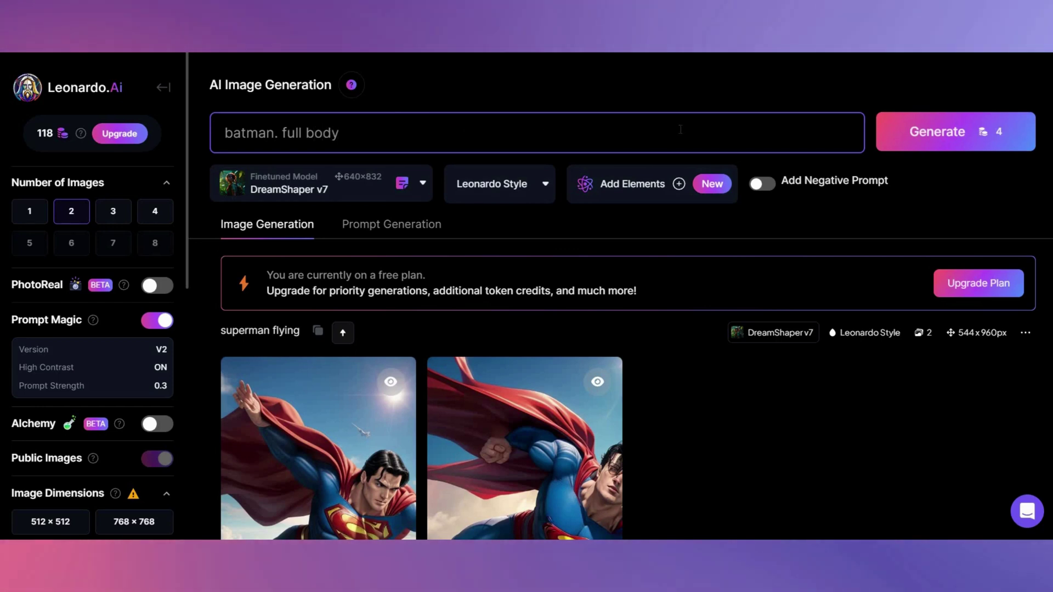
{"action": "left_click", "coordinate": [897, 135]}
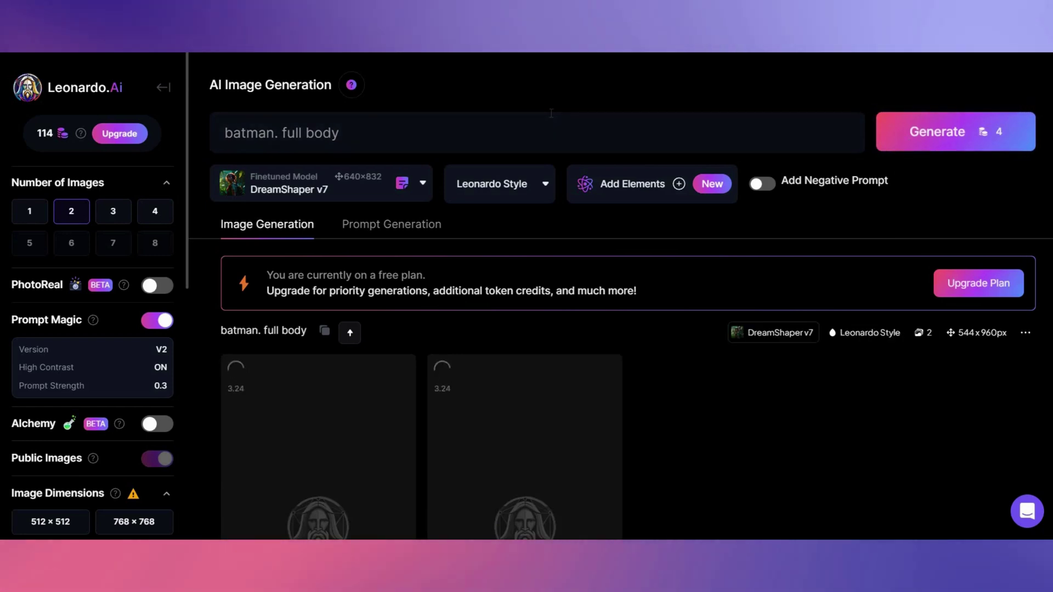
Step: Review the finished full-body Batman and Superman image pairs
{"action": "scroll", "coordinate": [551, 115], "scroll_direction": "down", "scroll_amount": 4}
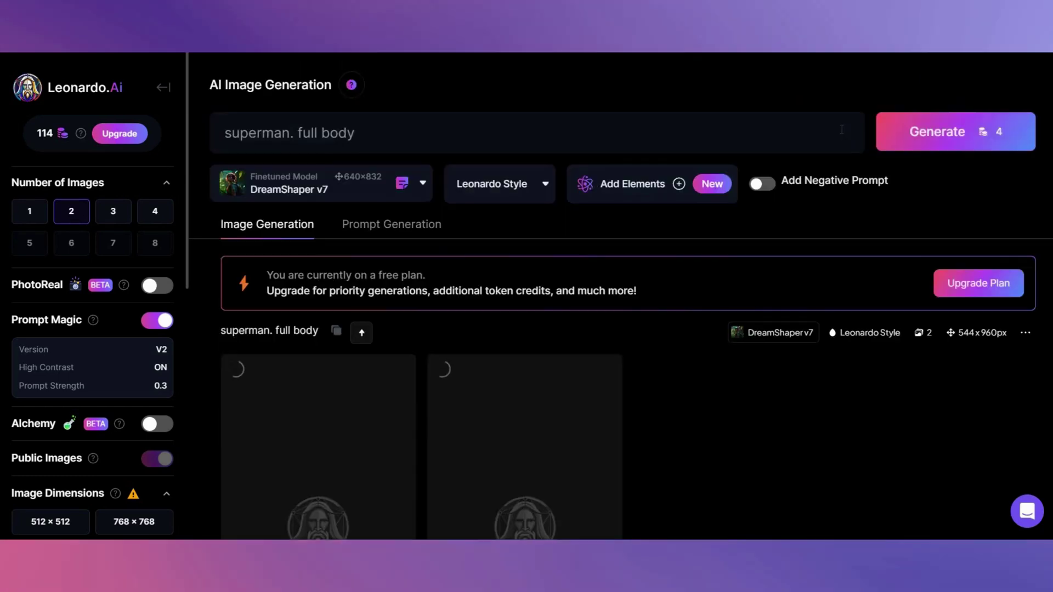
{"action": "scroll", "coordinate": [840, 127], "scroll_direction": "down", "scroll_amount": 4}
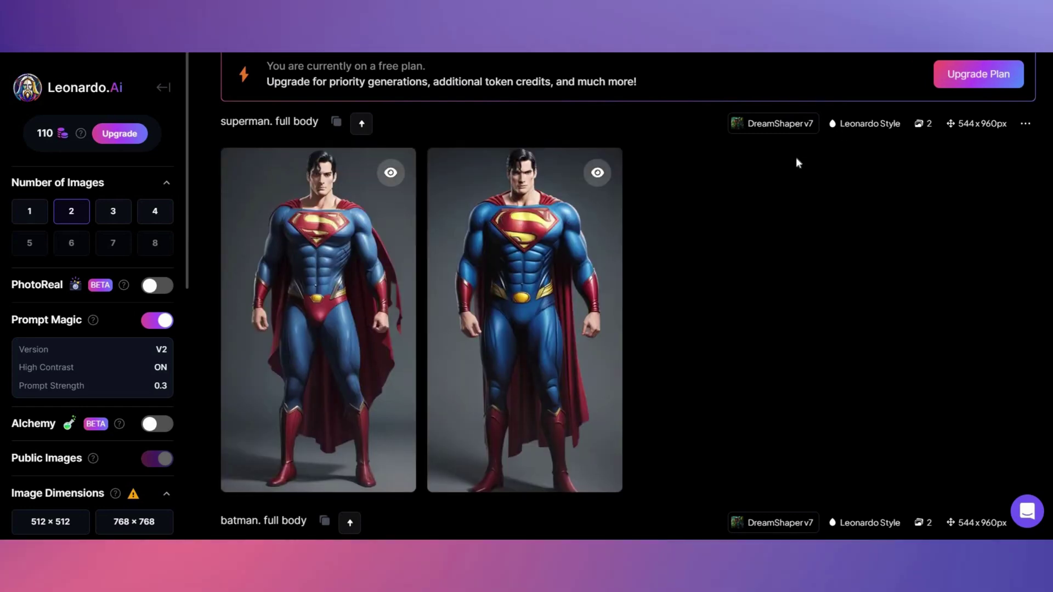
{"action": "scroll", "coordinate": [798, 163], "scroll_direction": "up", "scroll_amount": 4}
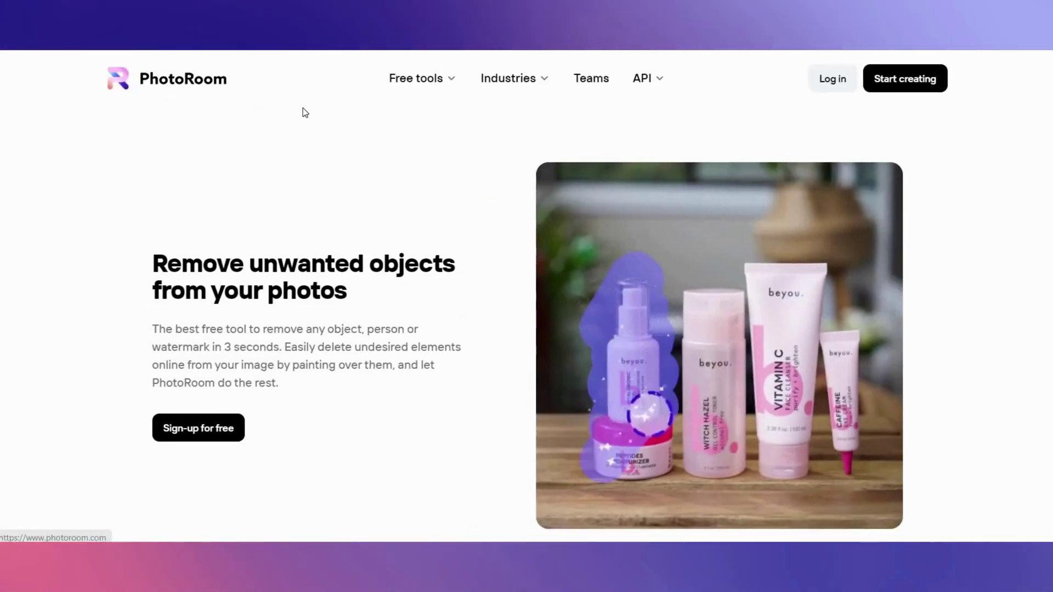
Step: Remove the Superman image's background and download the PNG cutout at standard resolution
{"action": "mouse_move", "coordinate": [435, 83]}
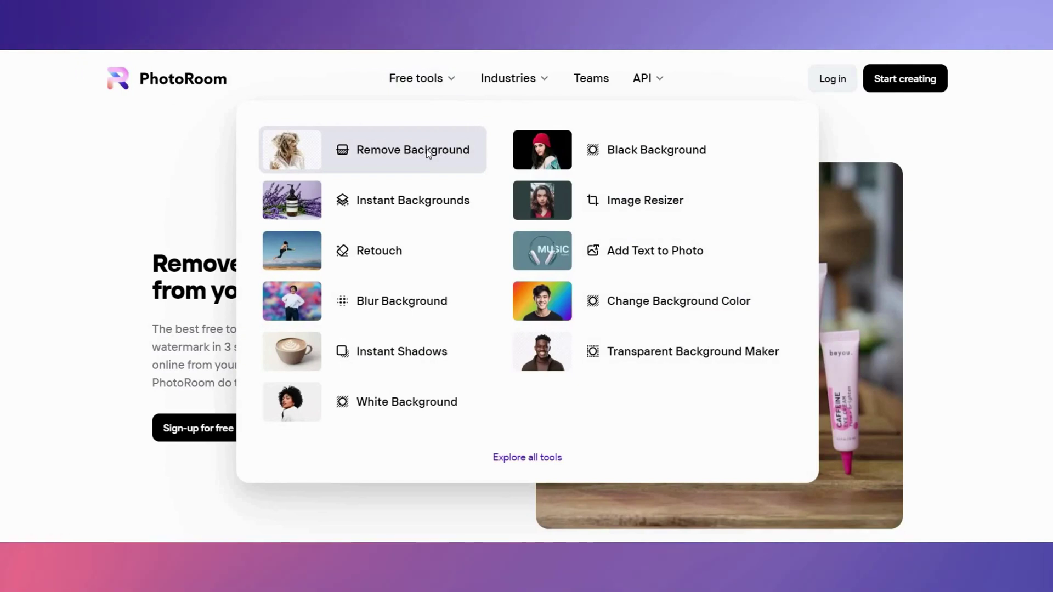
{"action": "left_click", "coordinate": [428, 153]}
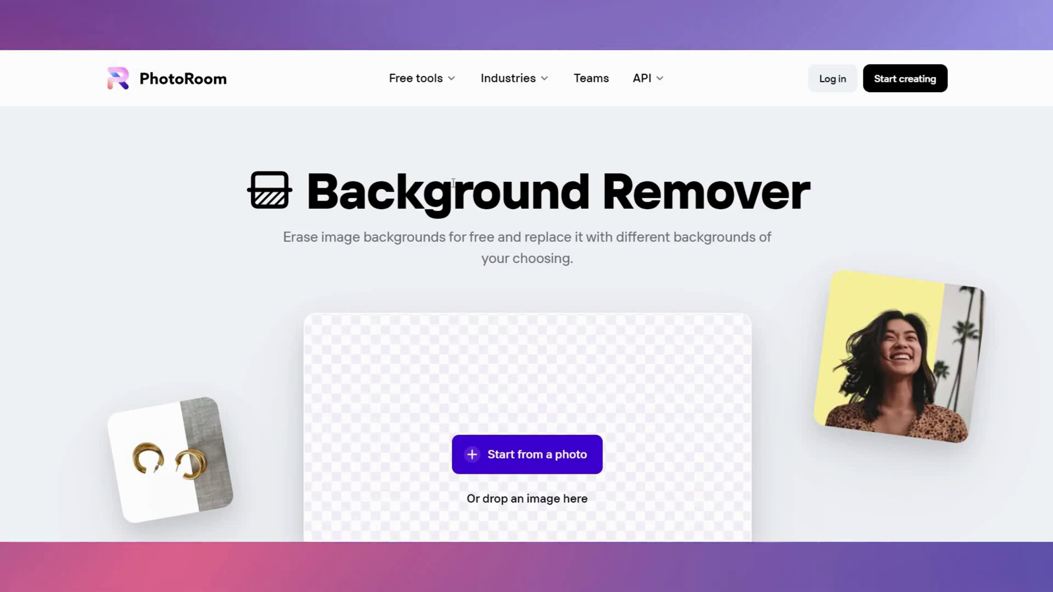
{"action": "scroll", "coordinate": [453, 183], "scroll_direction": "down", "scroll_amount": 3}
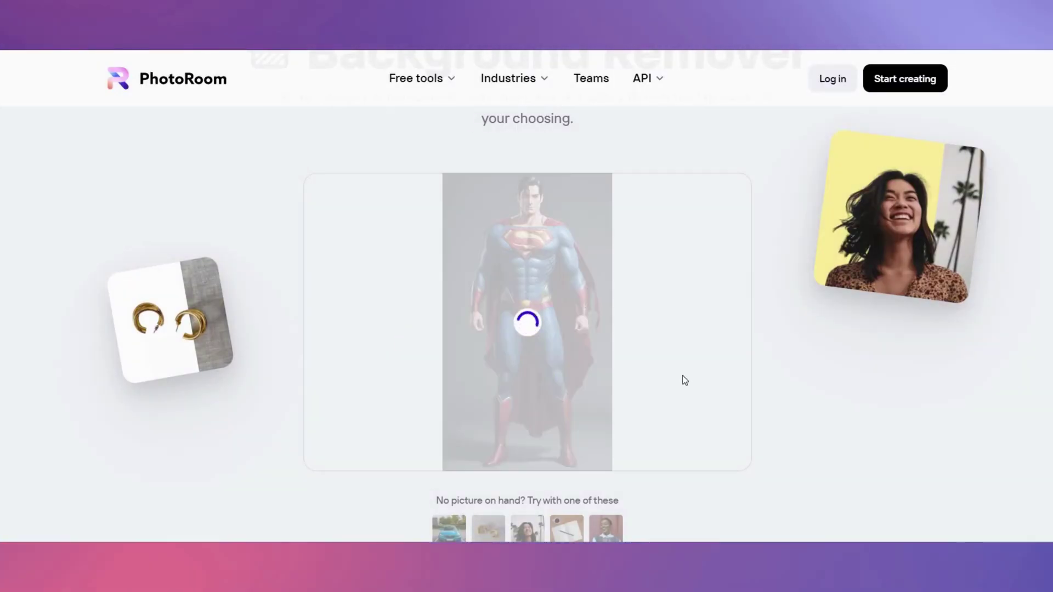
{"action": "scroll", "coordinate": [684, 378], "scroll_direction": "down", "scroll_amount": 2}
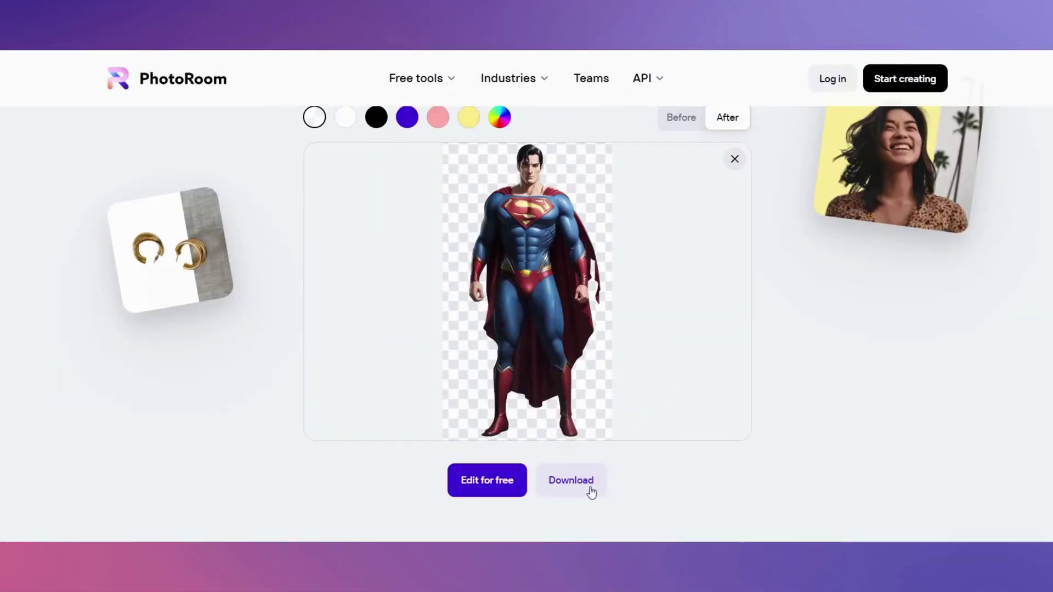
{"action": "left_click", "coordinate": [591, 492]}
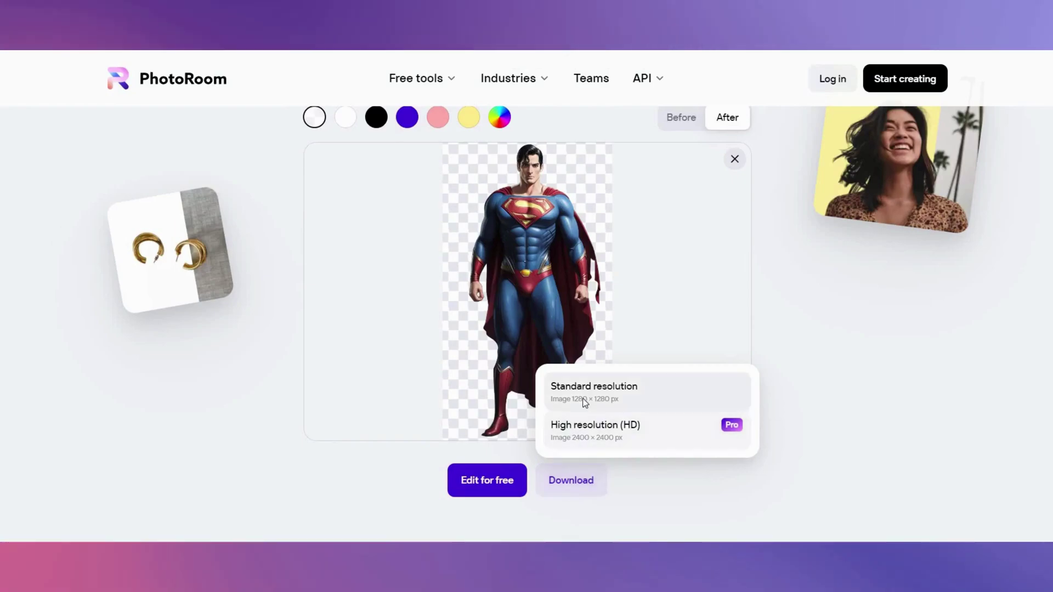
{"action": "left_click", "coordinate": [583, 396]}
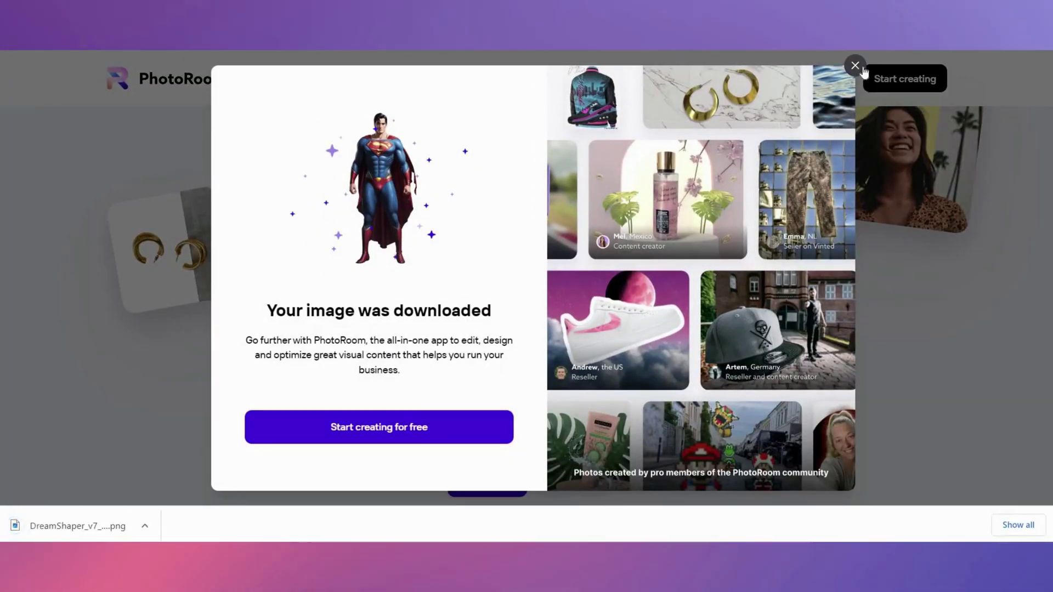
{"action": "left_click", "coordinate": [862, 69]}
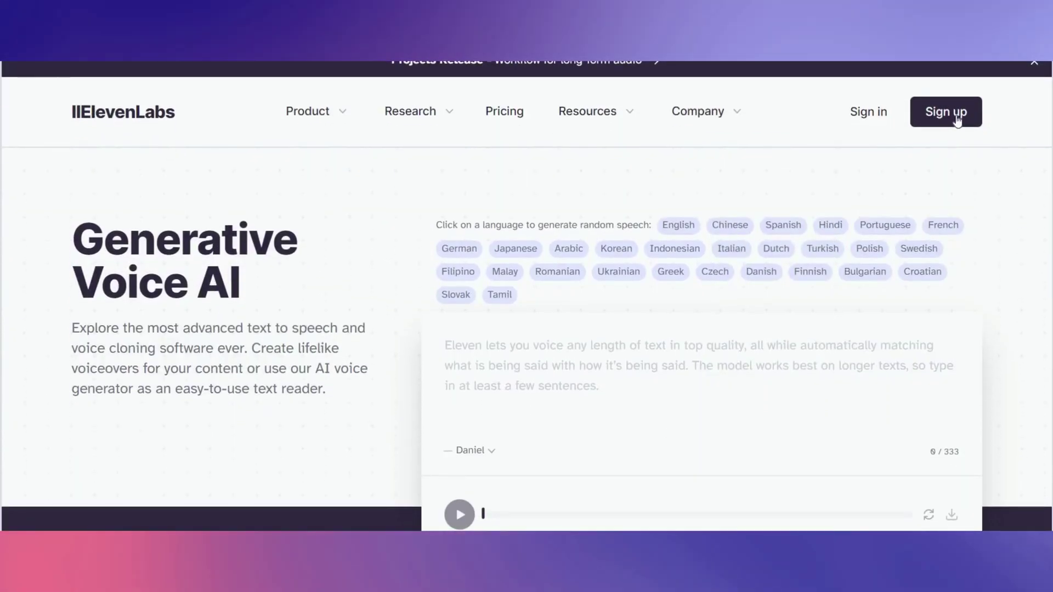
Step: Sign up, pick the Noah - Calm voice, and generate speech from the 269-character script
{"action": "left_click", "coordinate": [956, 117]}
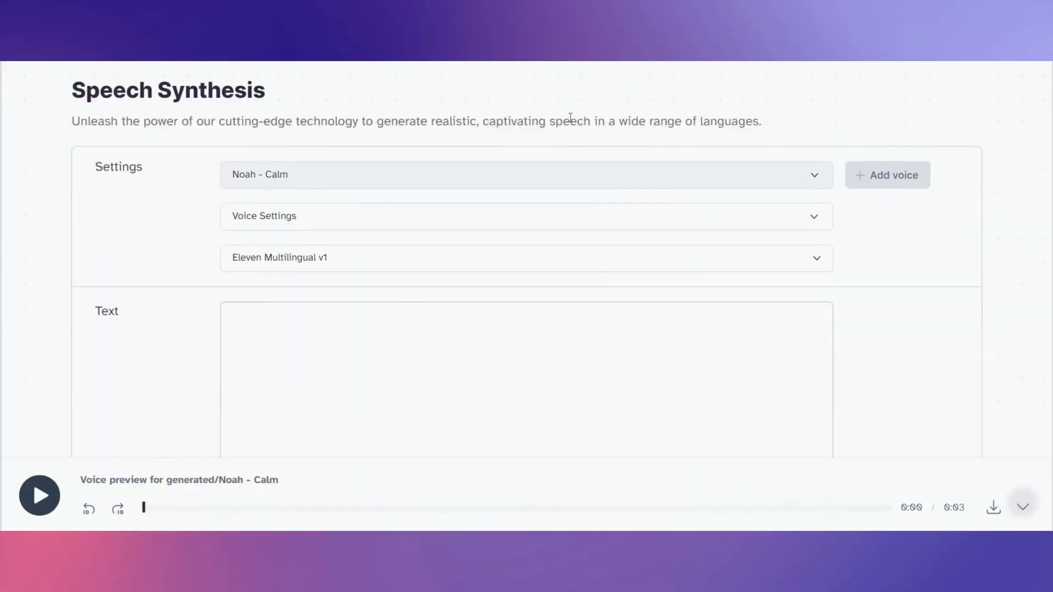
{"action": "scroll", "coordinate": [571, 117], "scroll_direction": "down", "scroll_amount": 2}
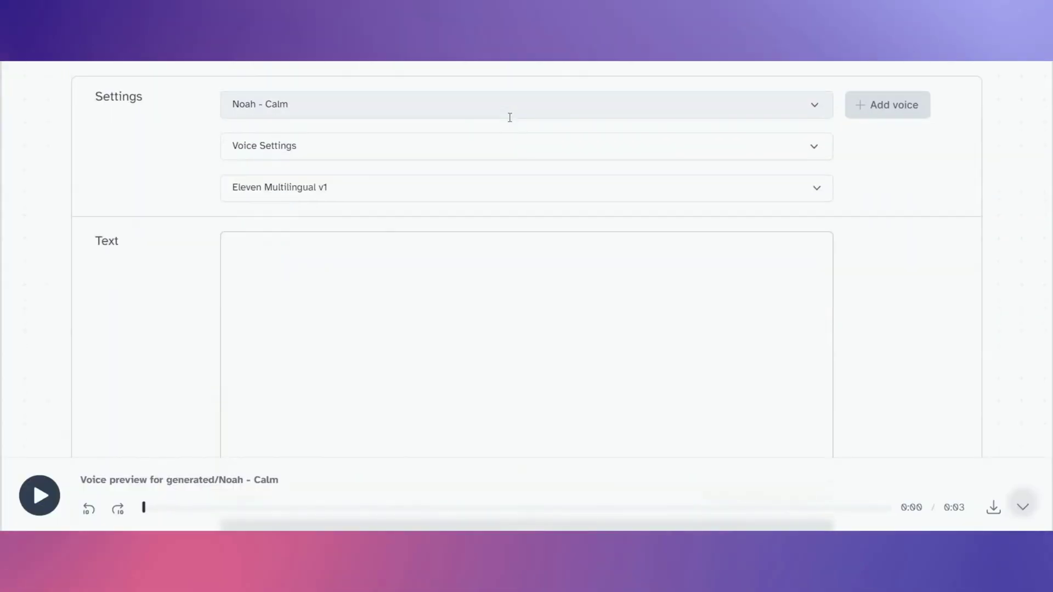
{"action": "left_click", "coordinate": [508, 113]}
{"action": "scroll", "coordinate": [499, 211], "scroll_direction": "down", "scroll_amount": 3}
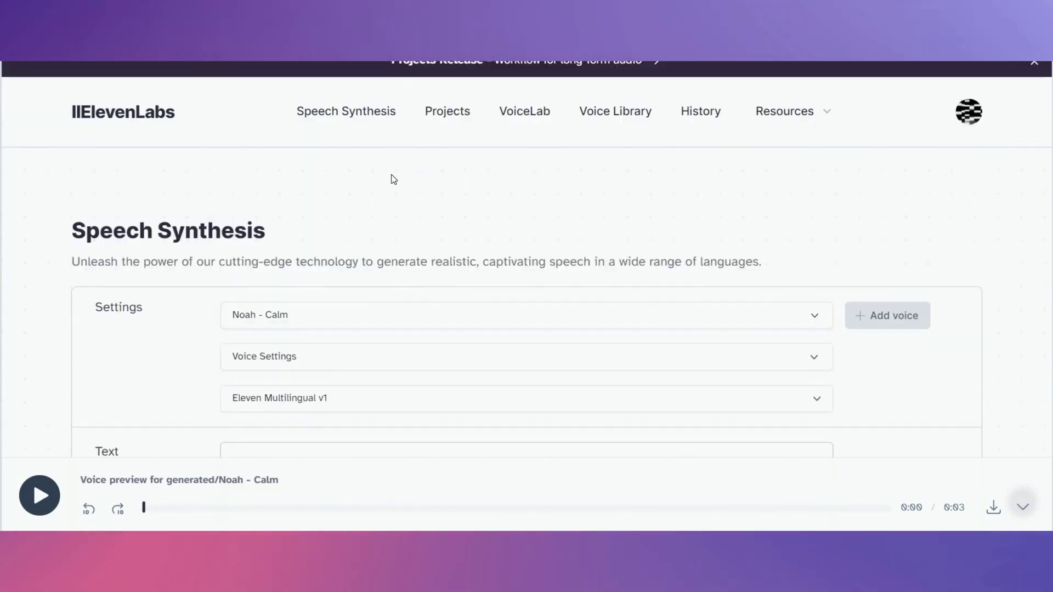
{"action": "scroll", "coordinate": [393, 179], "scroll_direction": "down", "scroll_amount": 5}
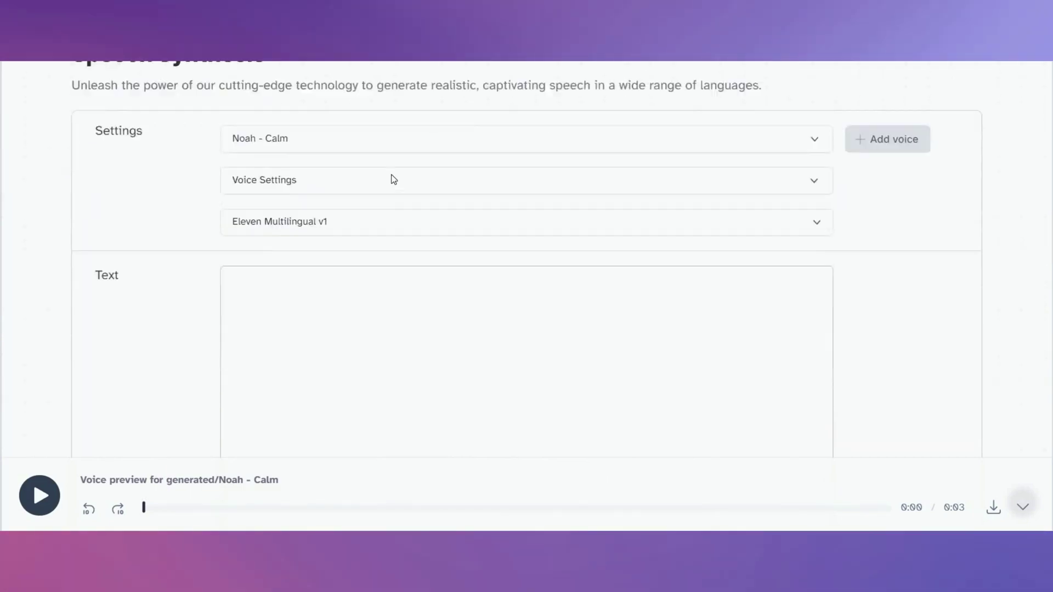
{"action": "scroll", "coordinate": [290, 285], "scroll_direction": "up", "scroll_amount": 1}
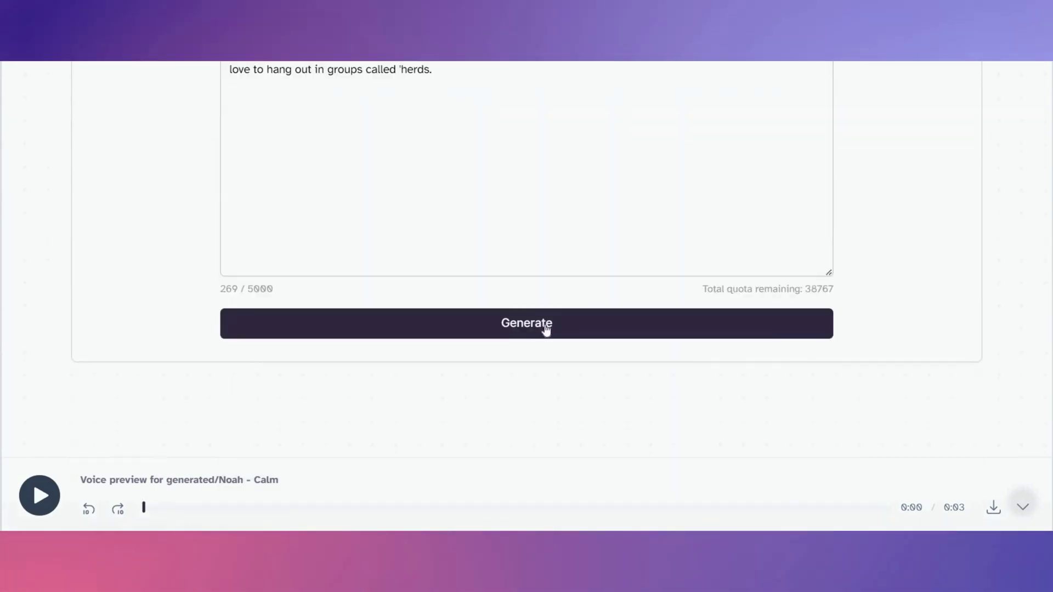
{"action": "left_click", "coordinate": [545, 326]}
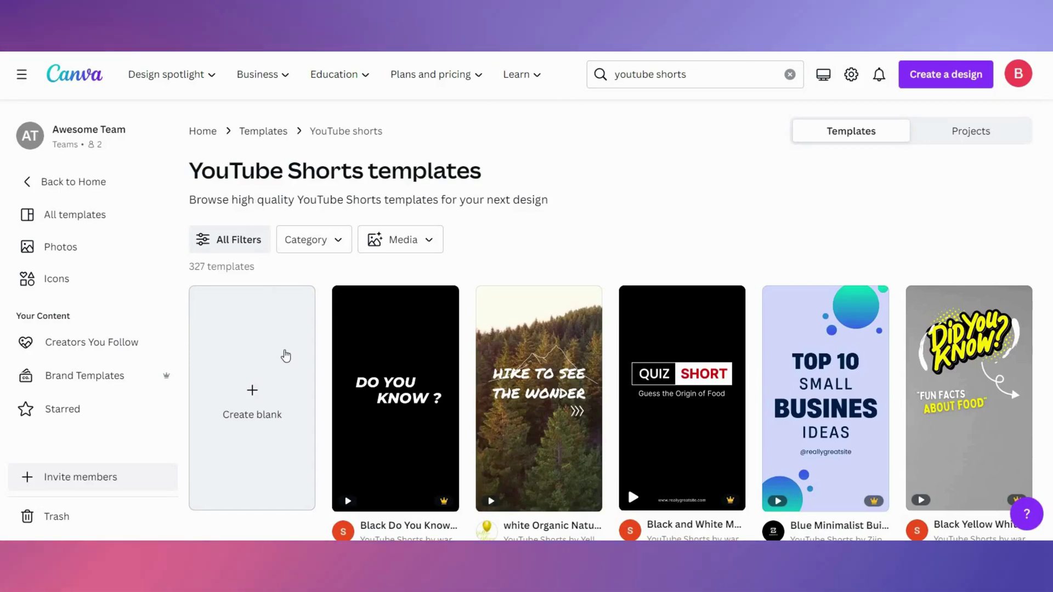
Step: Create a blank YouTube Shorts design with the red and blue car upload as background
{"action": "left_click", "coordinate": [285, 355]}
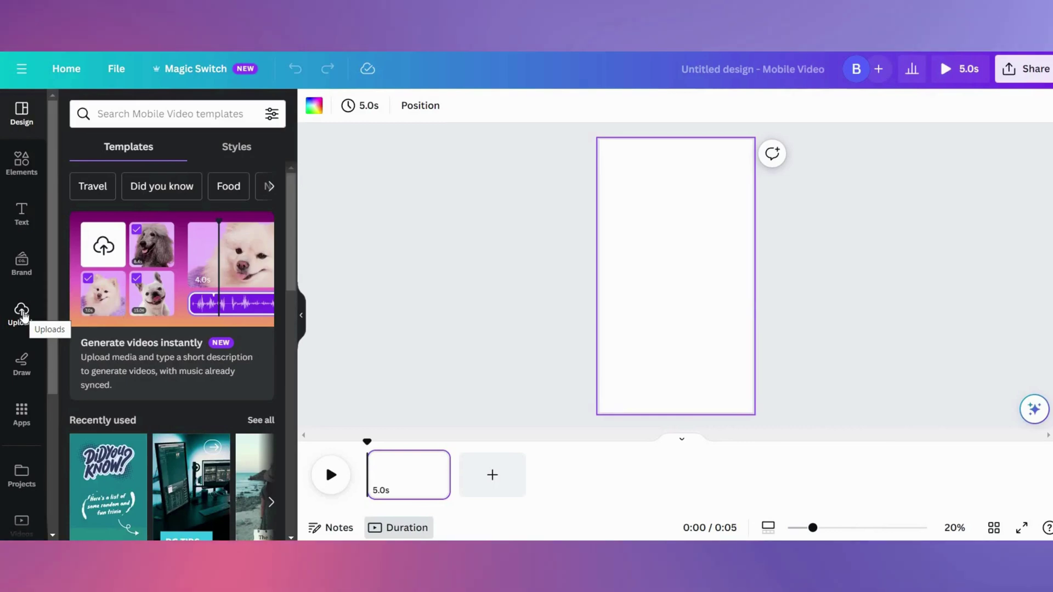
{"action": "left_click", "coordinate": [23, 317]}
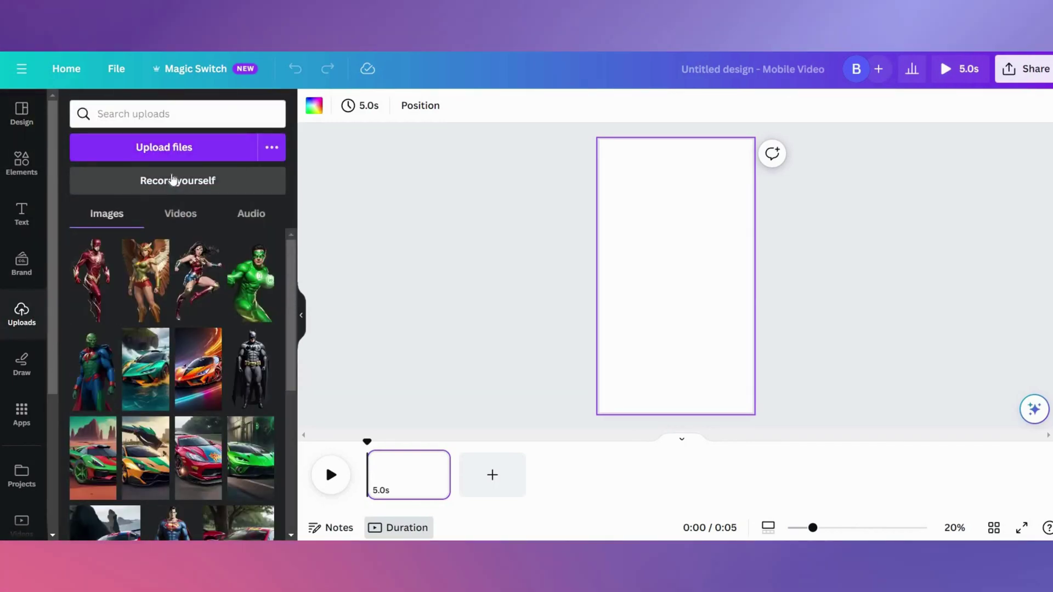
{"action": "scroll", "coordinate": [197, 262], "scroll_direction": "down", "scroll_amount": 3}
{"action": "left_click", "coordinate": [105, 412]}
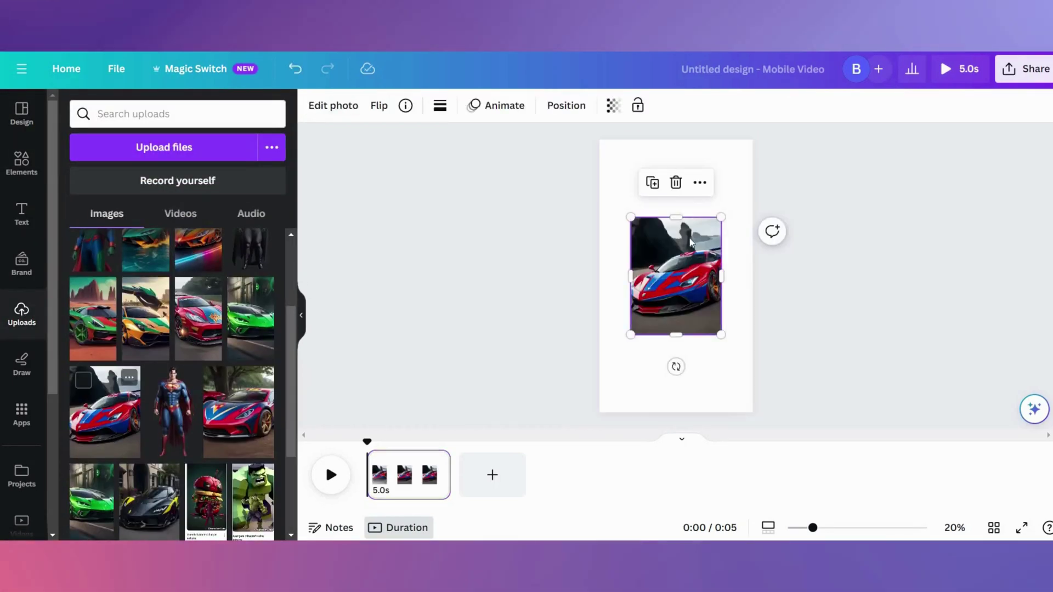
{"action": "left_click", "coordinate": [700, 183]}
{"action": "left_click", "coordinate": [749, 462]}
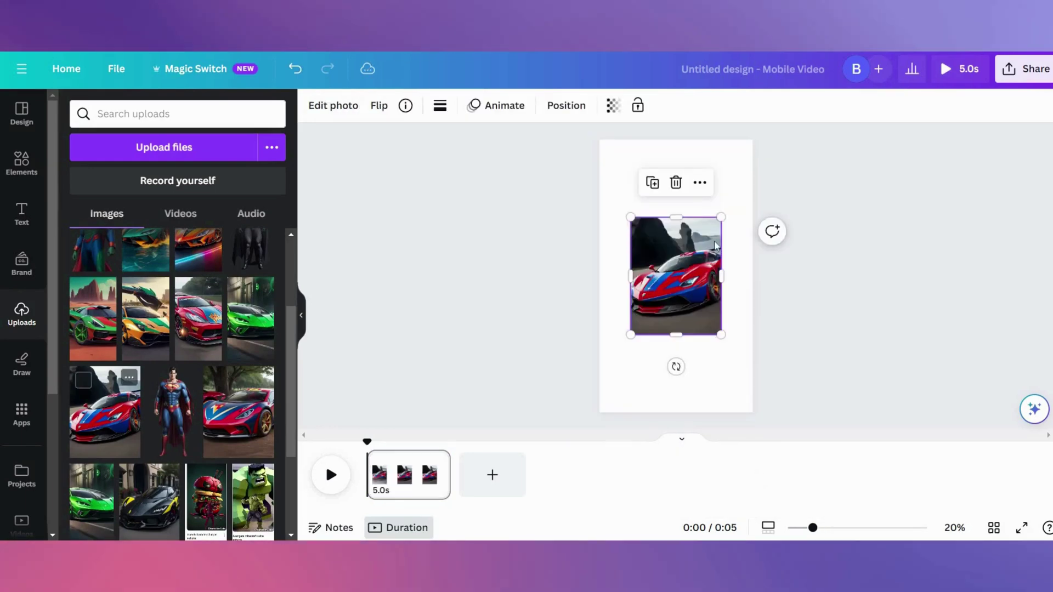
{"action": "left_click", "coordinate": [700, 183]}
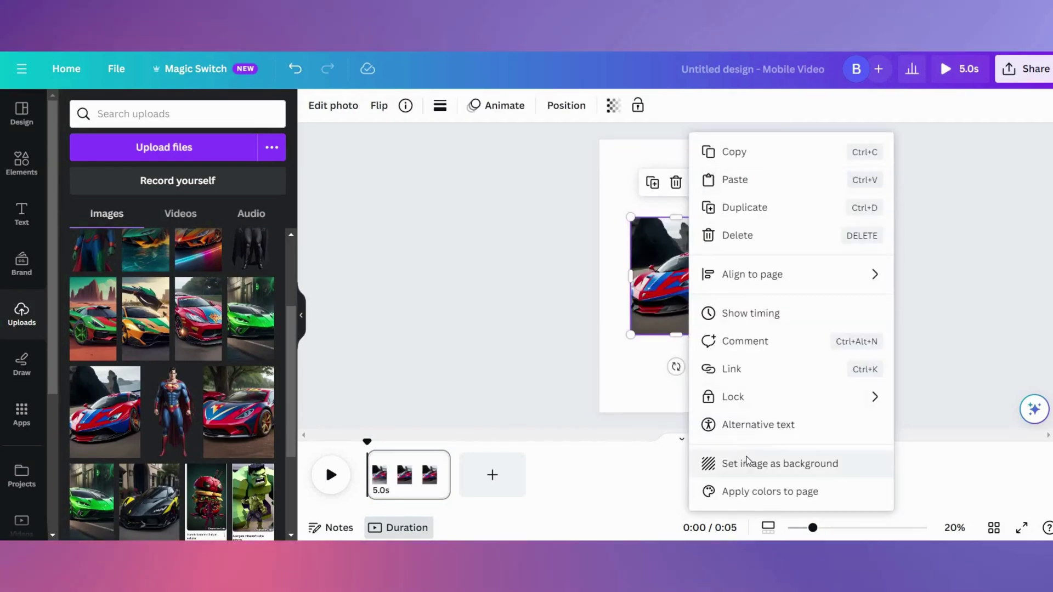
{"action": "left_click", "coordinate": [750, 462]}
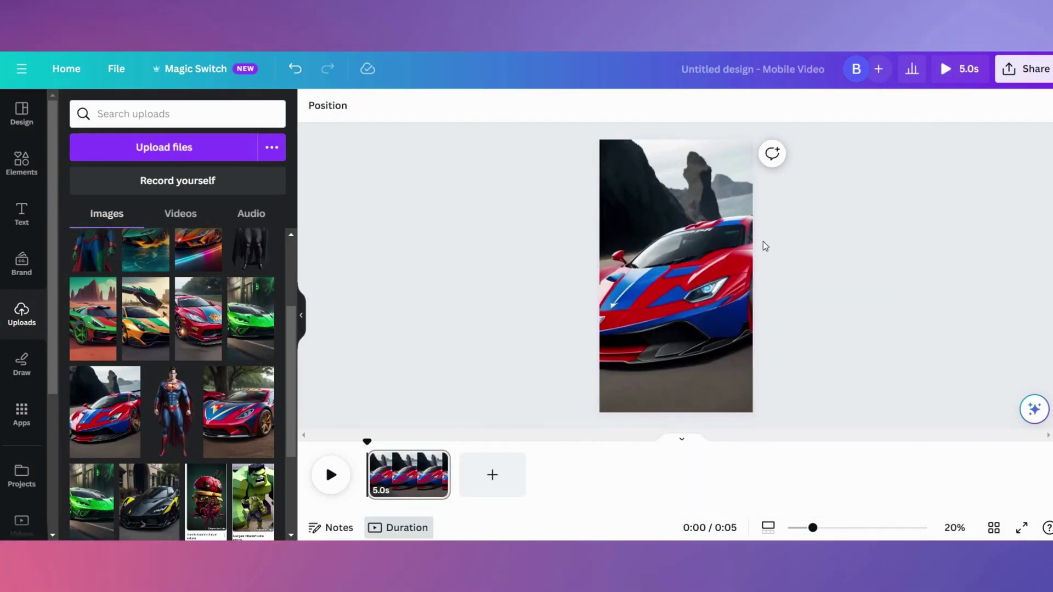
Step: Apply a Blur effect (intensity 34) to the car background
{"action": "left_click", "coordinate": [333, 106]}
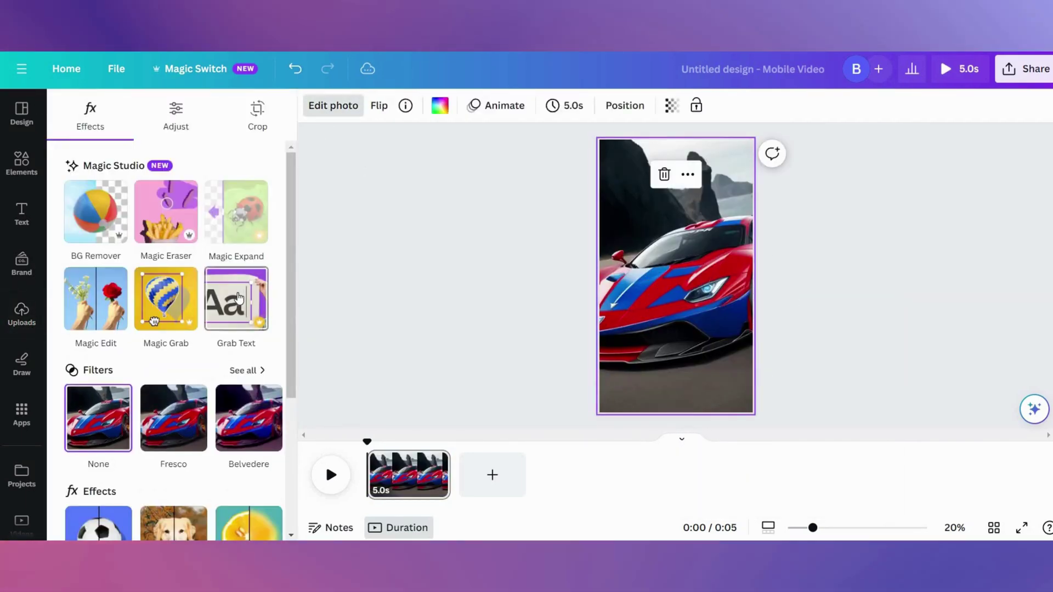
{"action": "scroll", "coordinate": [233, 267], "scroll_direction": "down", "scroll_amount": 4}
{"action": "left_click", "coordinate": [245, 329]}
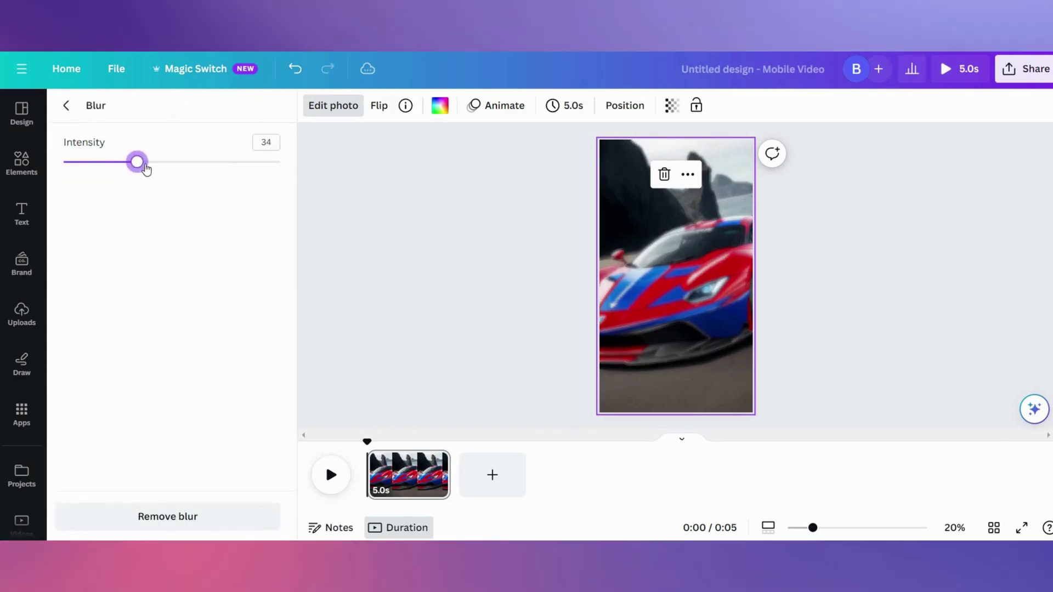
Step: Add a full-width sharp copy of the red and blue car and place Superman over it
{"action": "left_click", "coordinate": [21, 312]}
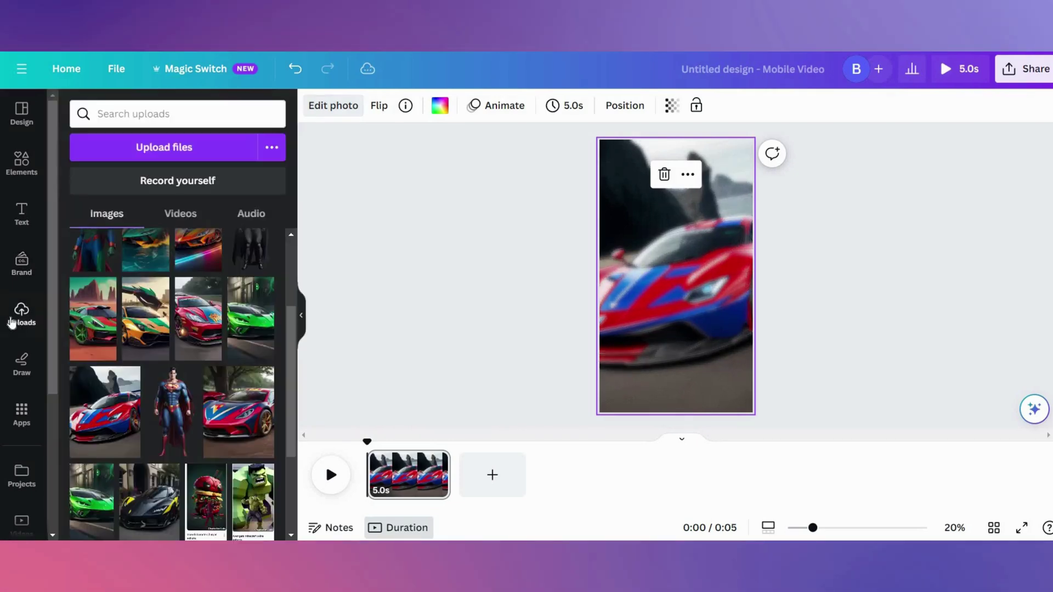
{"action": "left_click", "coordinate": [104, 411]}
{"action": "left_click_drag", "start_coordinate": [630, 345], "coordinate": [600, 376]}
{"action": "left_click_drag", "start_coordinate": [676, 218], "coordinate": [685, 143]}
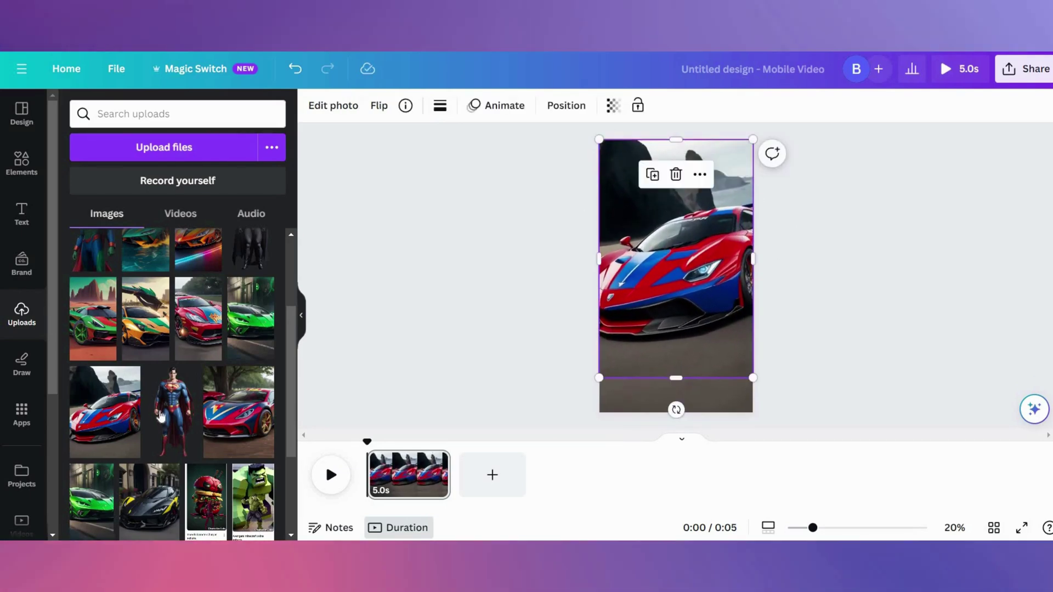
{"action": "left_click_drag", "start_coordinate": [173, 411], "coordinate": [684, 378]}
Step: Animate page 1 with Tumble and give Superman the Wiggle effect
{"action": "left_click", "coordinate": [497, 105]}
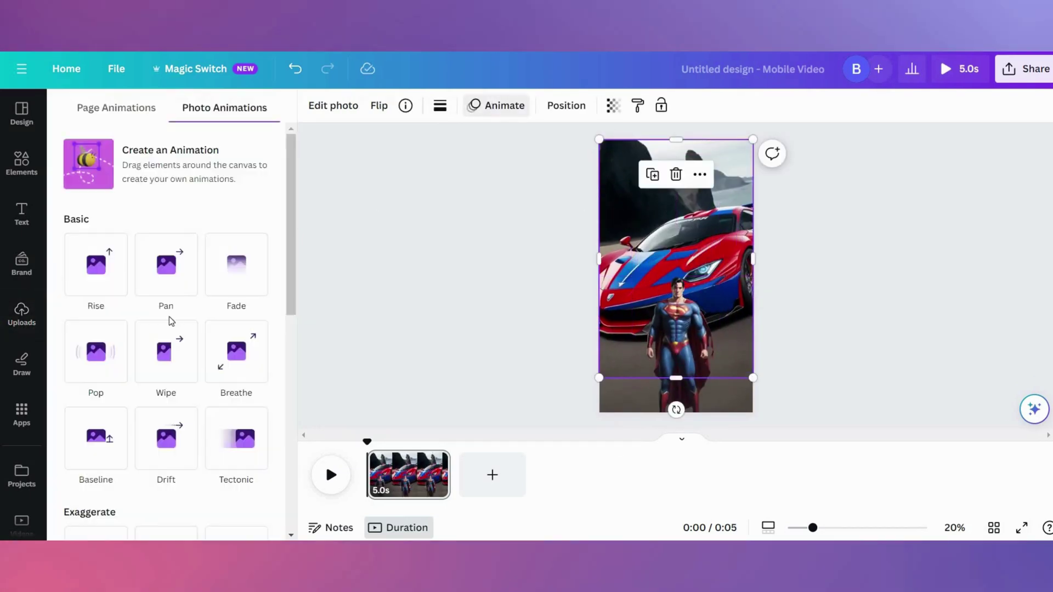
{"action": "scroll", "coordinate": [241, 236], "scroll_direction": "down", "scroll_amount": 3}
{"action": "scroll", "coordinate": [117, 230], "scroll_direction": "down", "scroll_amount": 4}
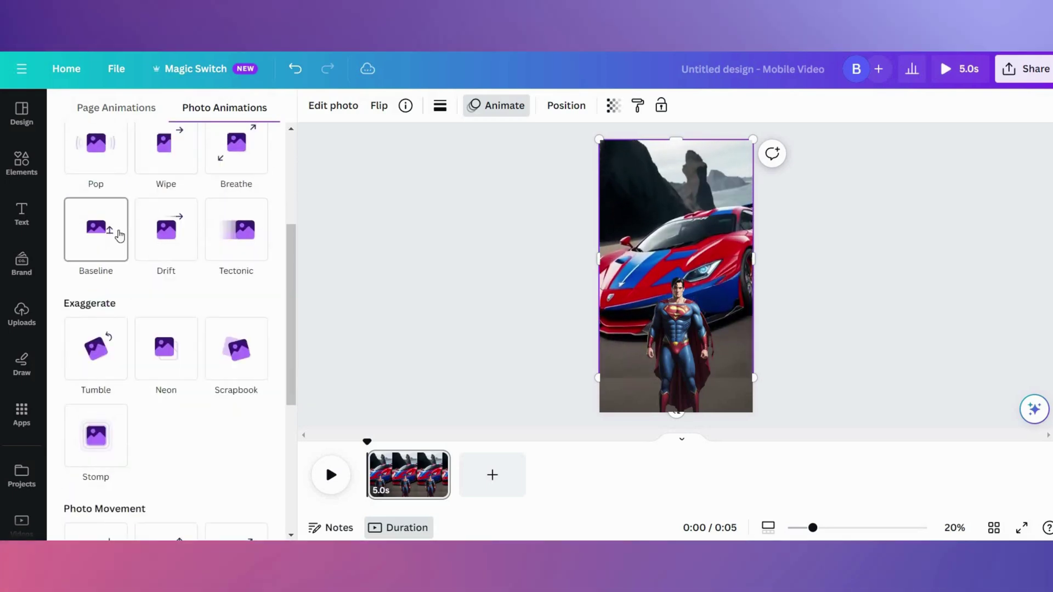
{"action": "left_click", "coordinate": [110, 230]}
{"action": "scroll", "coordinate": [106, 230], "scroll_direction": "down", "scroll_amount": 5}
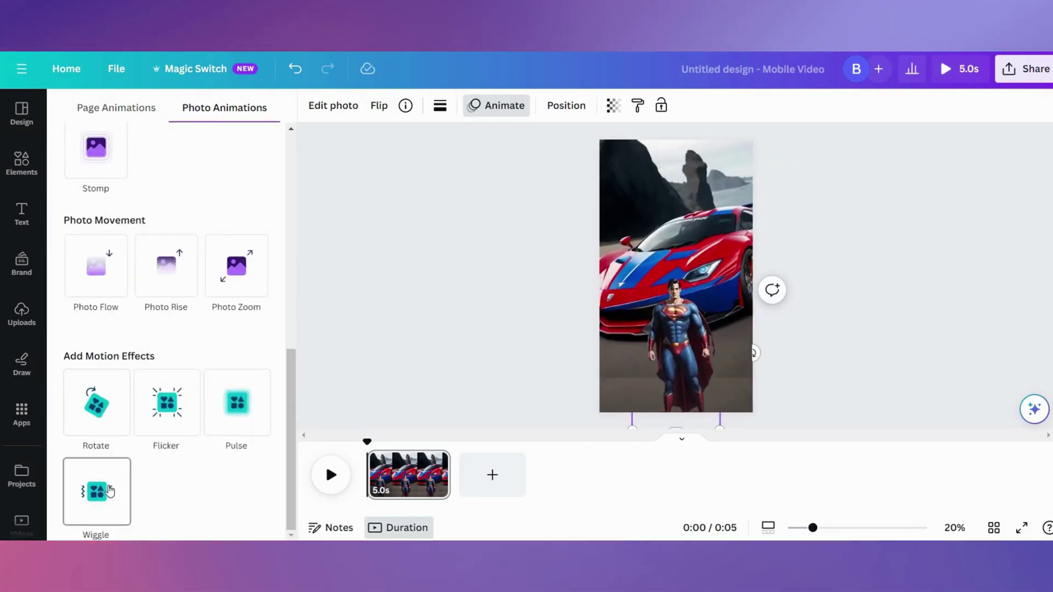
{"action": "left_click", "coordinate": [111, 491]}
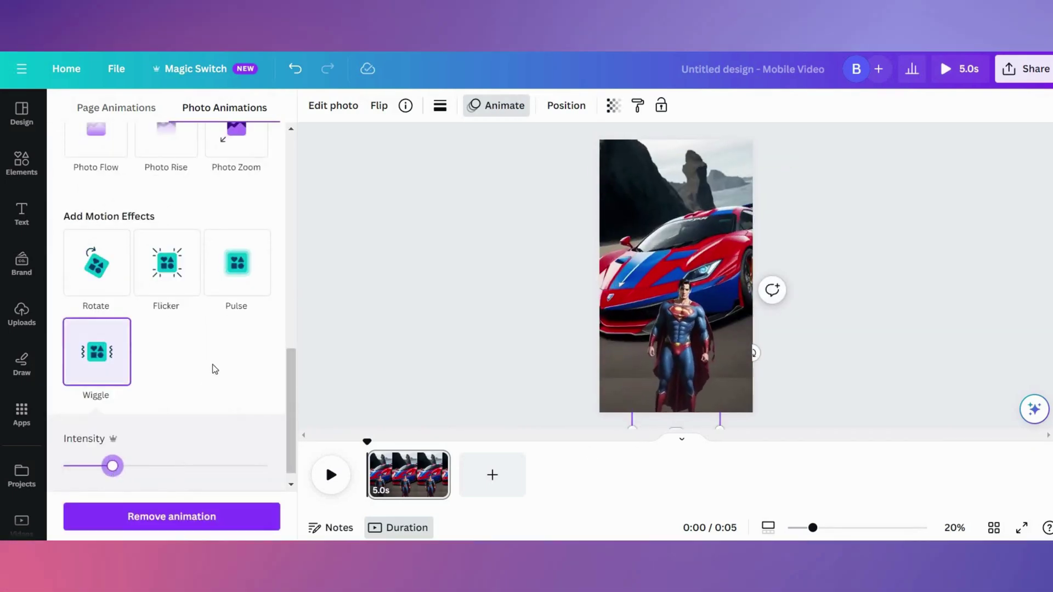
{"action": "scroll", "coordinate": [215, 369], "scroll_direction": "up", "scroll_amount": 8}
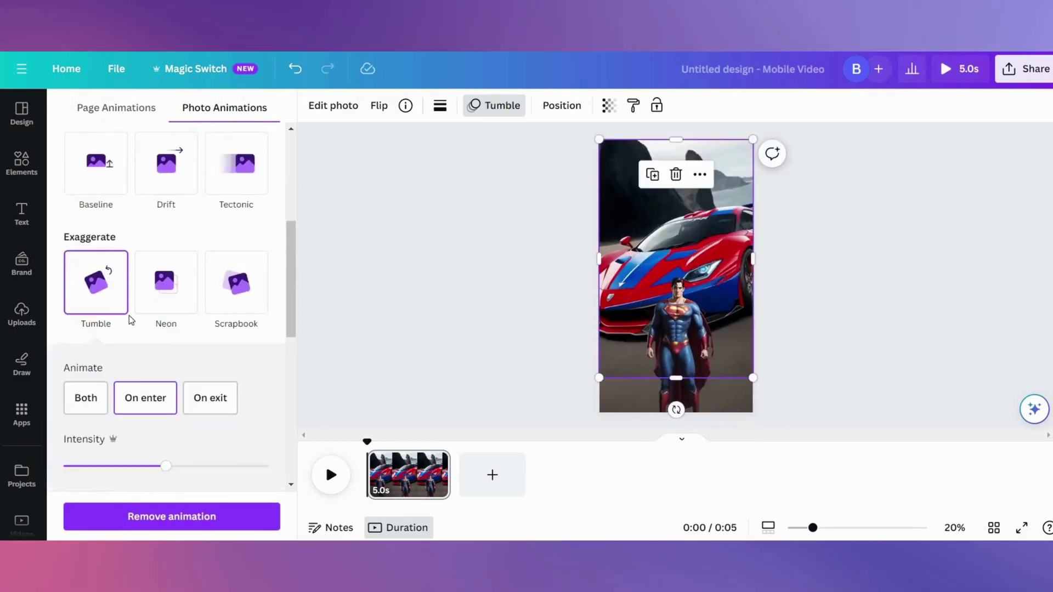
{"action": "scroll", "coordinate": [111, 306], "scroll_direction": "up", "scroll_amount": 5}
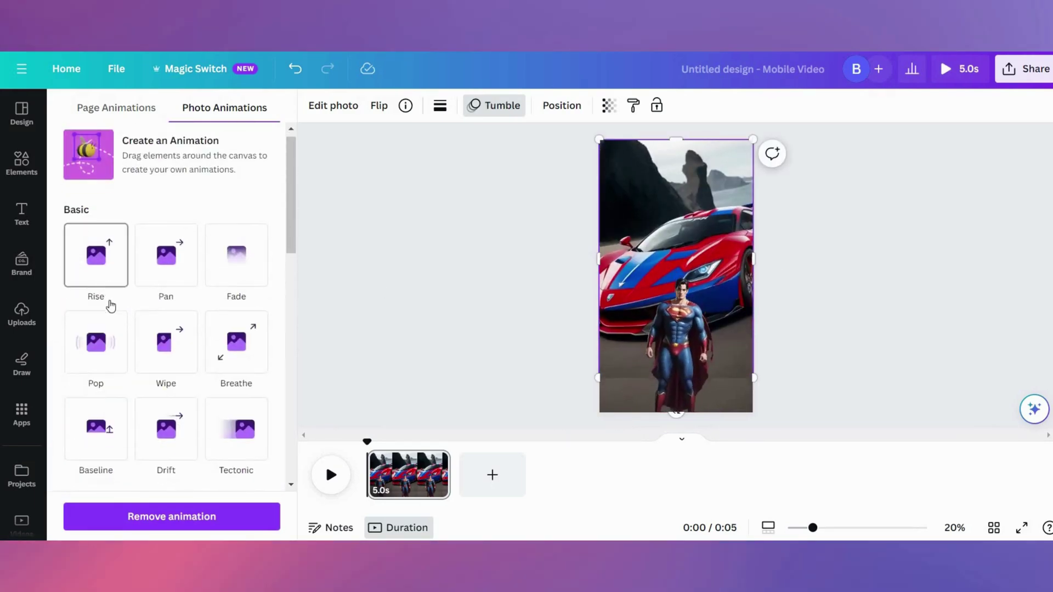
{"action": "scroll", "coordinate": [110, 306], "scroll_direction": "down", "scroll_amount": 5}
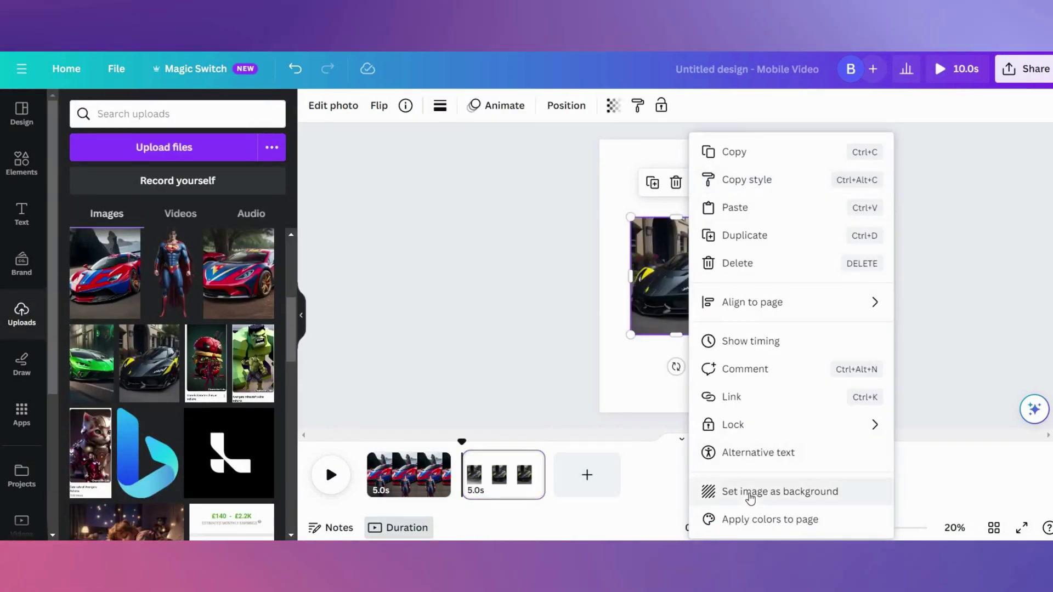
Step: Make page 2's background a blurred black car with an enlarged sharp black car on top
{"action": "left_click", "coordinate": [750, 492]}
{"action": "left_click", "coordinate": [333, 105]}
{"action": "scroll", "coordinate": [212, 282], "scroll_direction": "down", "scroll_amount": 4}
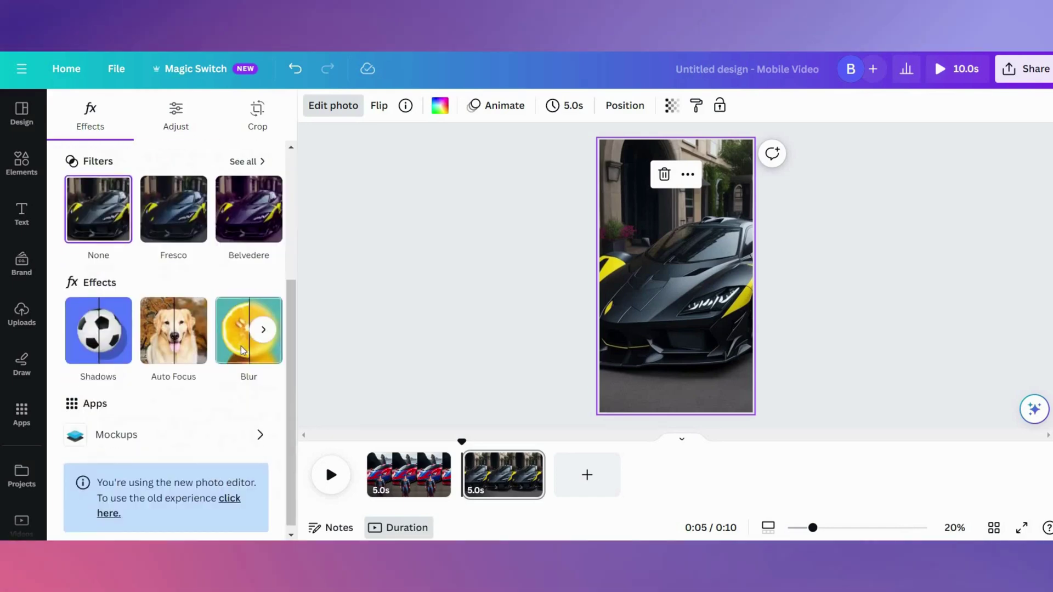
{"action": "left_click", "coordinate": [250, 326]}
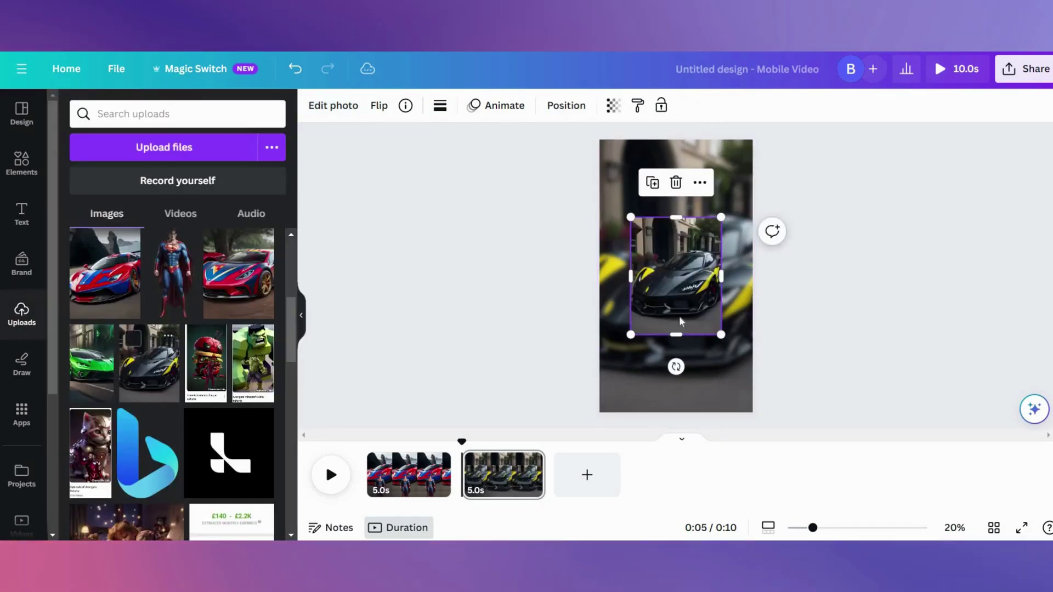
{"action": "left_click_drag", "start_coordinate": [729, 334], "coordinate": [682, 307]}
{"action": "left_click", "coordinate": [333, 106]}
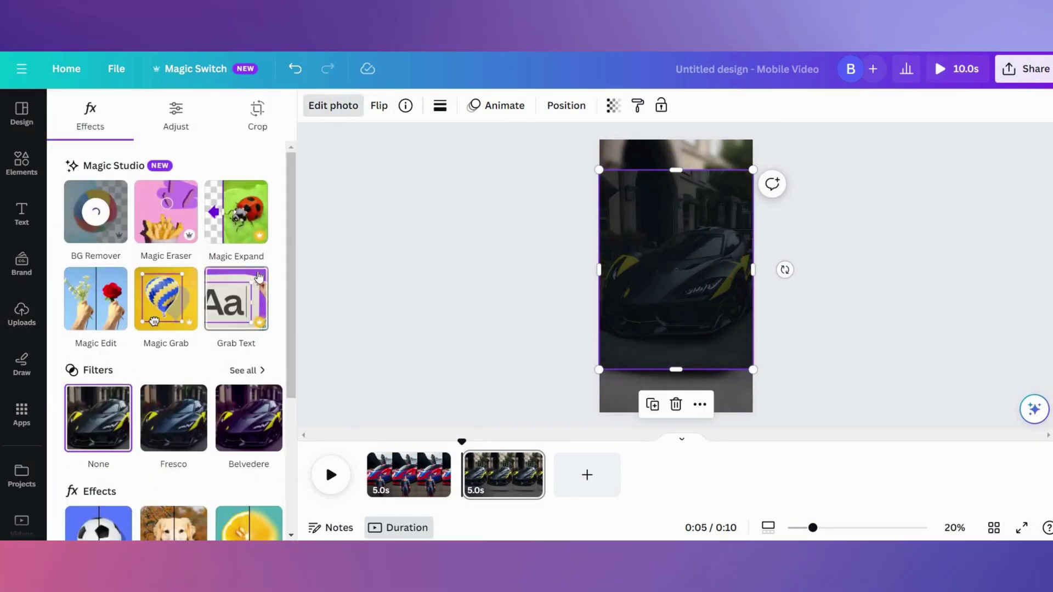
{"action": "left_click_drag", "start_coordinate": [753, 170], "coordinate": [784, 144]}
Step: Place Batman on the car page, animate him with Tectonic, and add a heading
{"action": "left_click", "coordinate": [22, 312]}
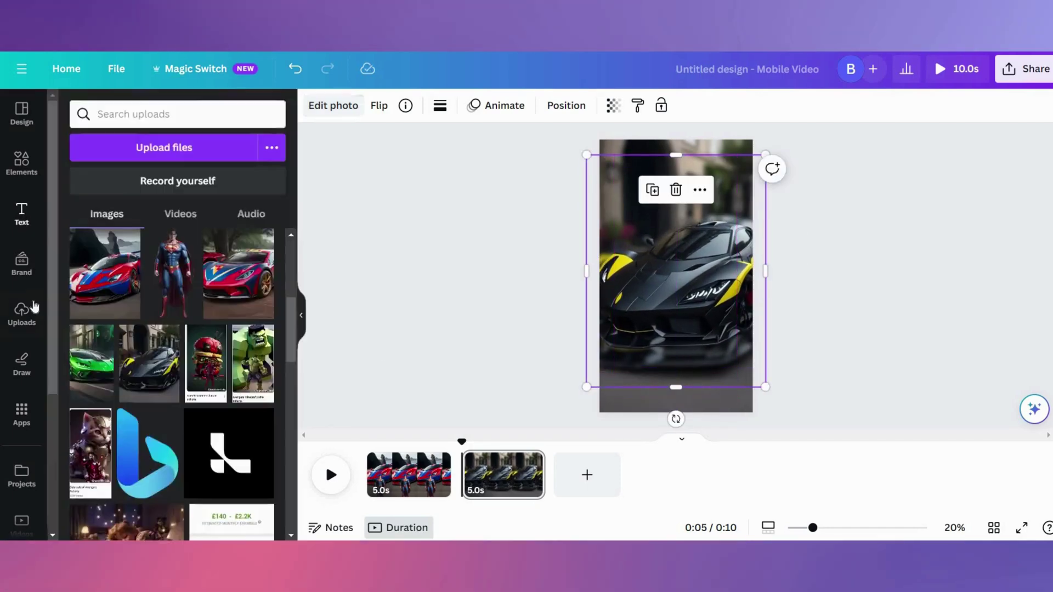
{"action": "left_click_drag", "start_coordinate": [251, 369], "coordinate": [766, 392]}
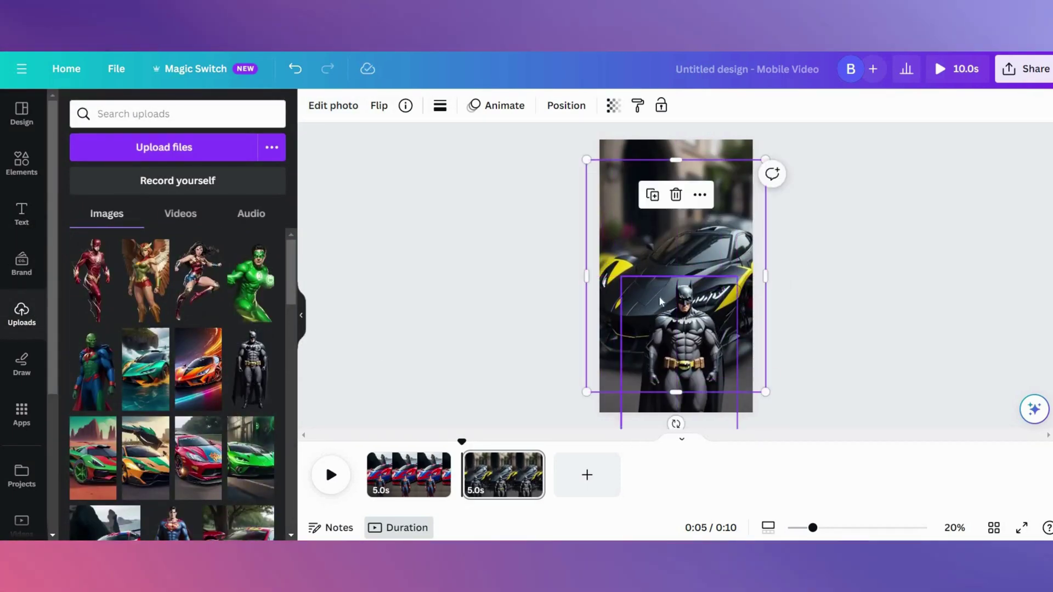
{"action": "left_click", "coordinate": [333, 105]}
{"action": "left_click", "coordinate": [496, 105]}
{"action": "left_click", "coordinate": [236, 351]}
{"action": "scroll", "coordinate": [236, 330], "scroll_direction": "down", "scroll_amount": 4}
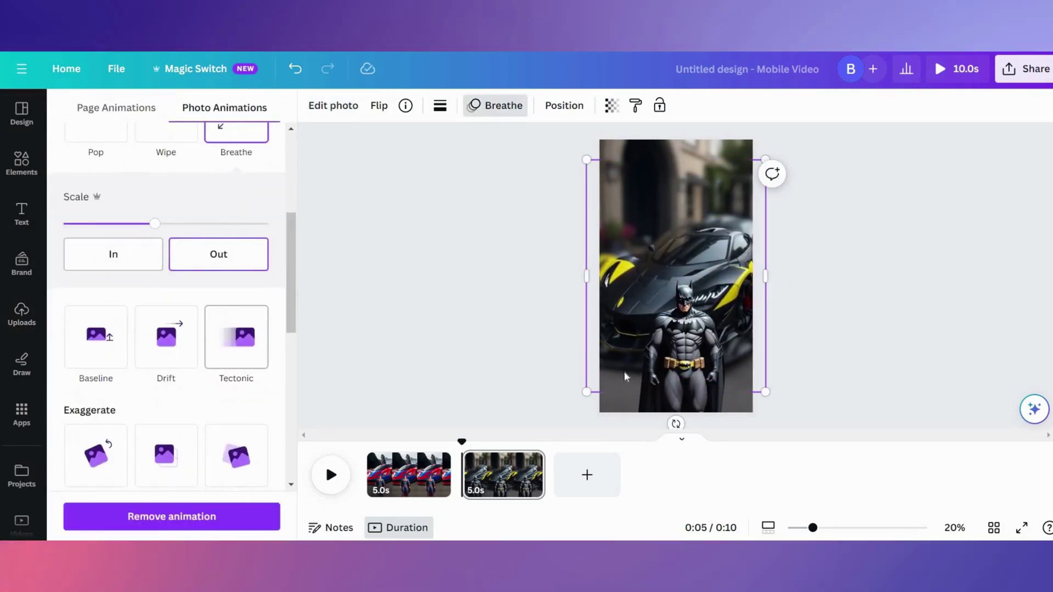
{"action": "left_click", "coordinate": [255, 224]}
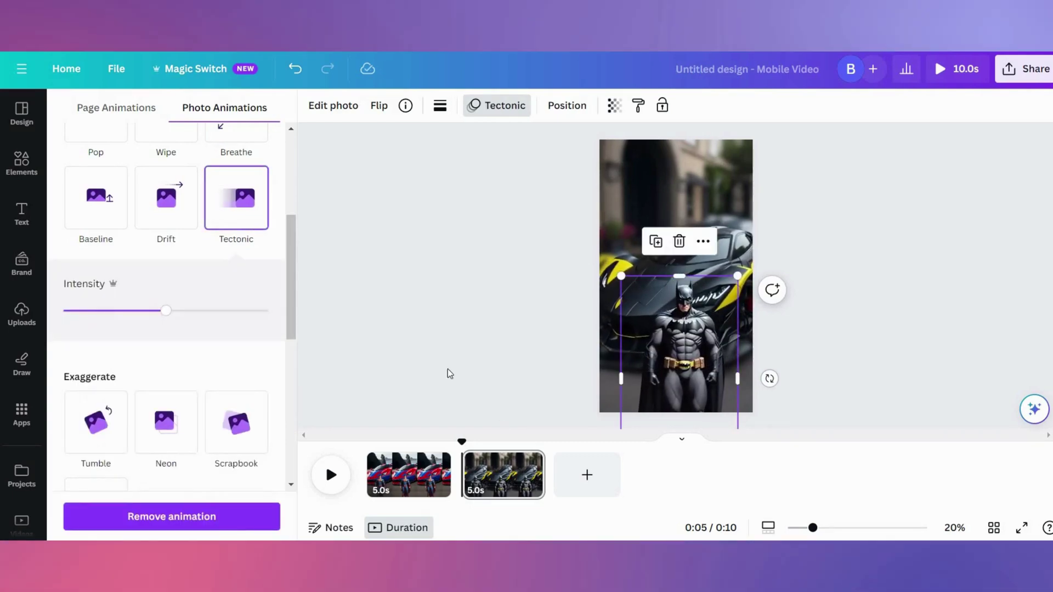
{"action": "key", "text": "t"}
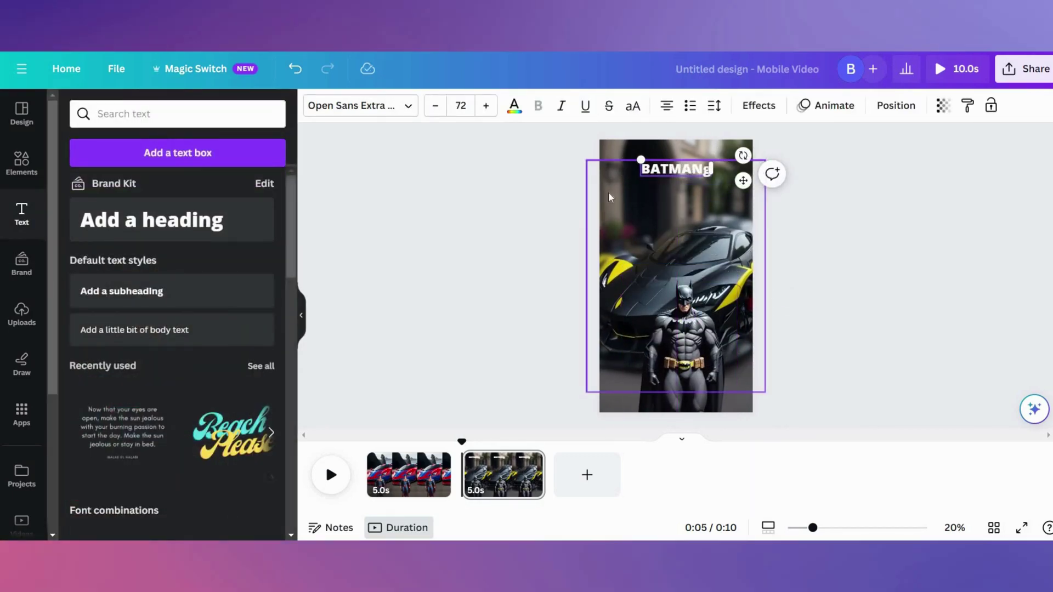
Step: Give the BATMAN title a thick Outline effect, yellow photo-colour text and font size 112
{"action": "left_click_drag", "start_coordinate": [708, 175], "coordinate": [718, 177]}
{"action": "left_click", "coordinate": [759, 105]}
{"action": "left_click", "coordinate": [235, 278]}
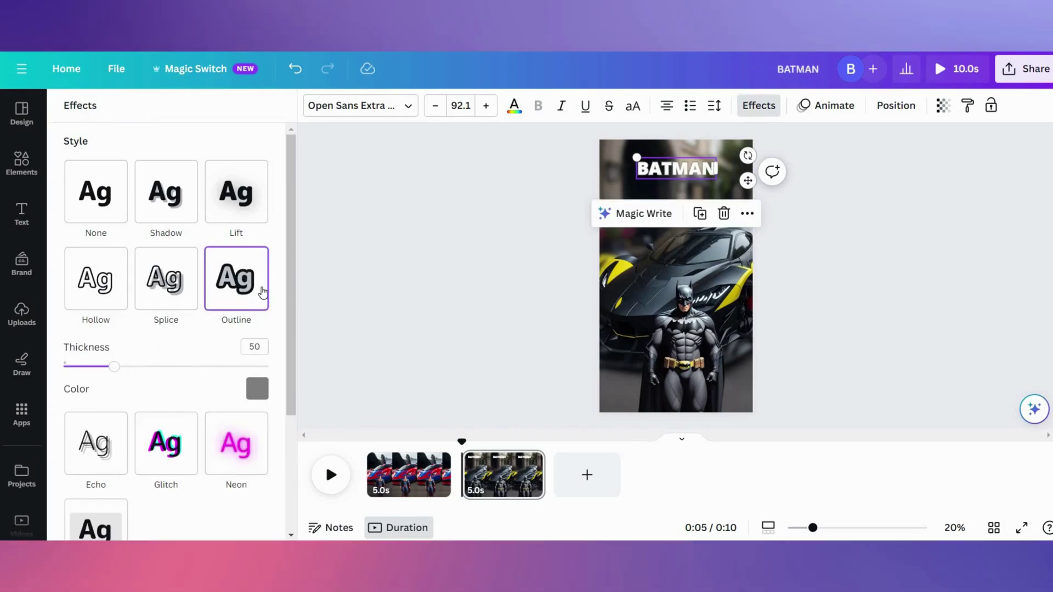
{"action": "left_click_drag", "start_coordinate": [77, 365], "coordinate": [135, 366]}
{"action": "left_click", "coordinate": [256, 388]}
{"action": "scroll", "coordinate": [158, 291], "scroll_direction": "down", "scroll_amount": 1}
{"action": "left_click", "coordinate": [120, 341]}
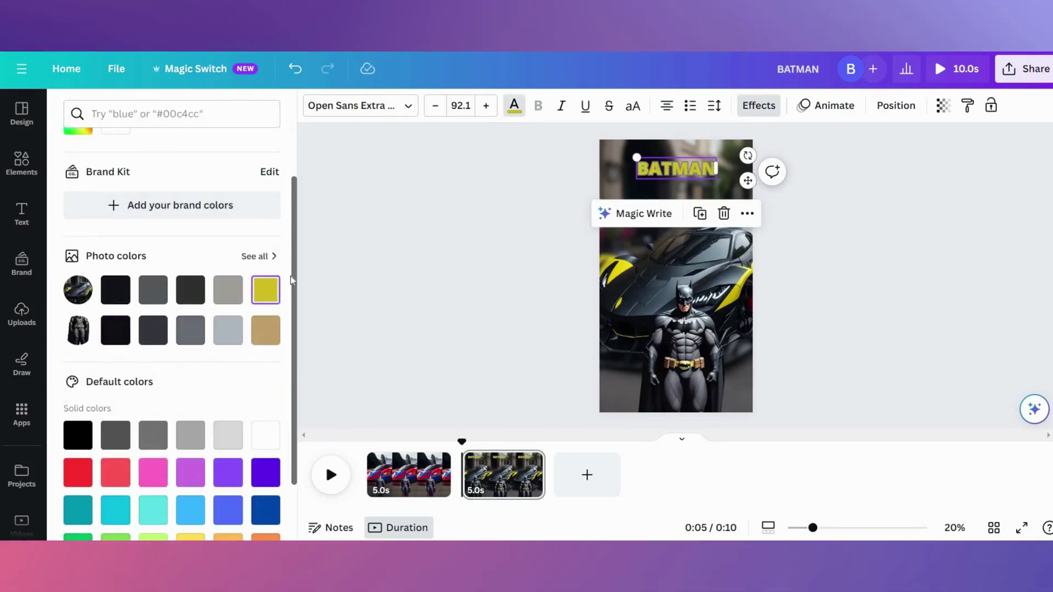
{"action": "key", "text": "ctrl+shift+period"}
{"action": "key", "text": "ctrl+shift+period"}
{"action": "key", "text": "ctrl+shift+period"}
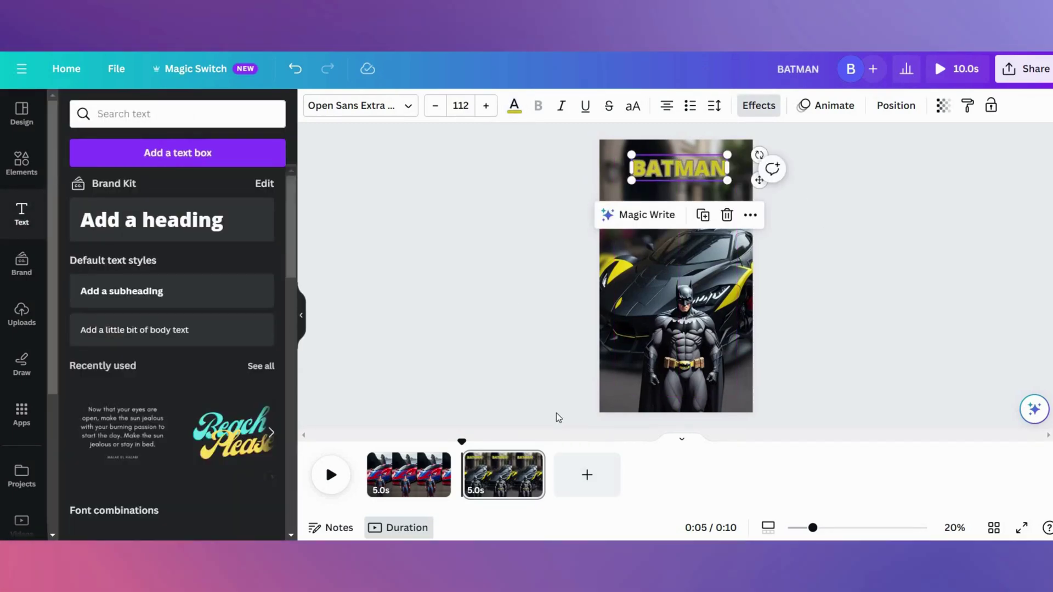
Step: Add a third page with the uploaded orange car filling it and the Flash image placed over it
{"action": "left_click", "coordinate": [586, 475]}
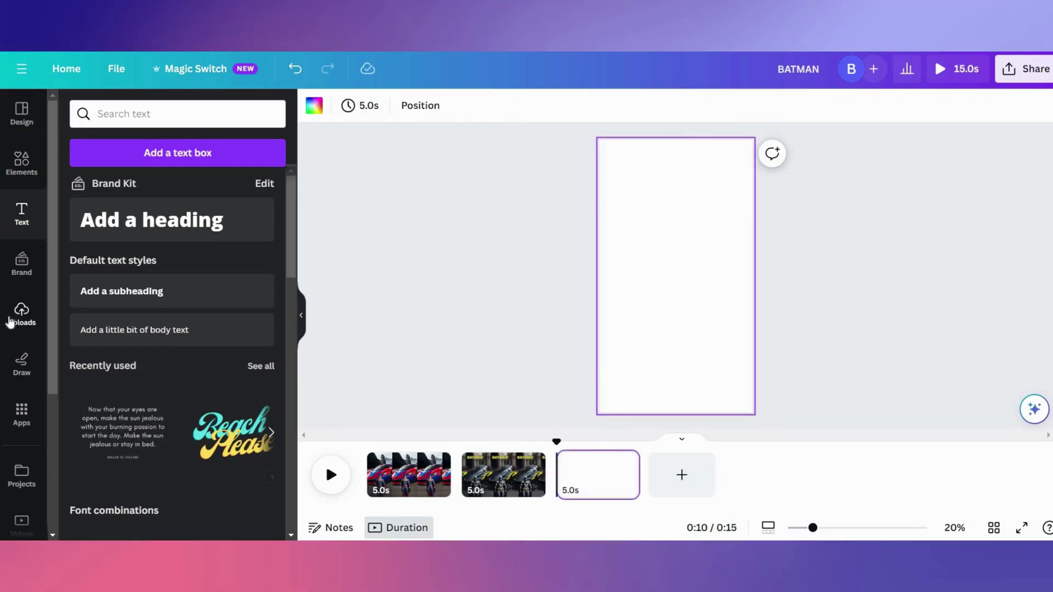
{"action": "left_click", "coordinate": [22, 312]}
{"action": "left_click", "coordinate": [198, 369]}
{"action": "left_click_drag", "start_coordinate": [198, 369], "coordinate": [712, 339]}
{"action": "left_click", "coordinate": [333, 105]}
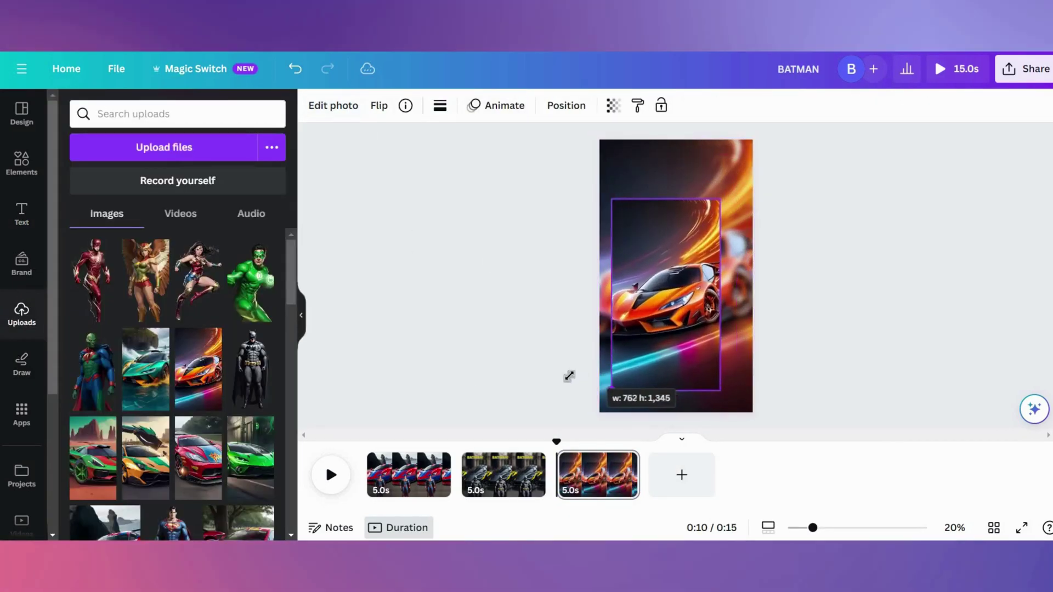
{"action": "left_click_drag", "start_coordinate": [743, 157], "coordinate": [750, 132]}
{"action": "left_click_drag", "start_coordinate": [614, 345], "coordinate": [600, 345]}
{"action": "mouse_move", "coordinate": [752, 270]}
{"action": "left_mouse_down"}
{"action": "mouse_move", "coordinate": [758, 286]}
{"action": "mouse_move", "coordinate": [753, 261]}
{"action": "left_mouse_up"}
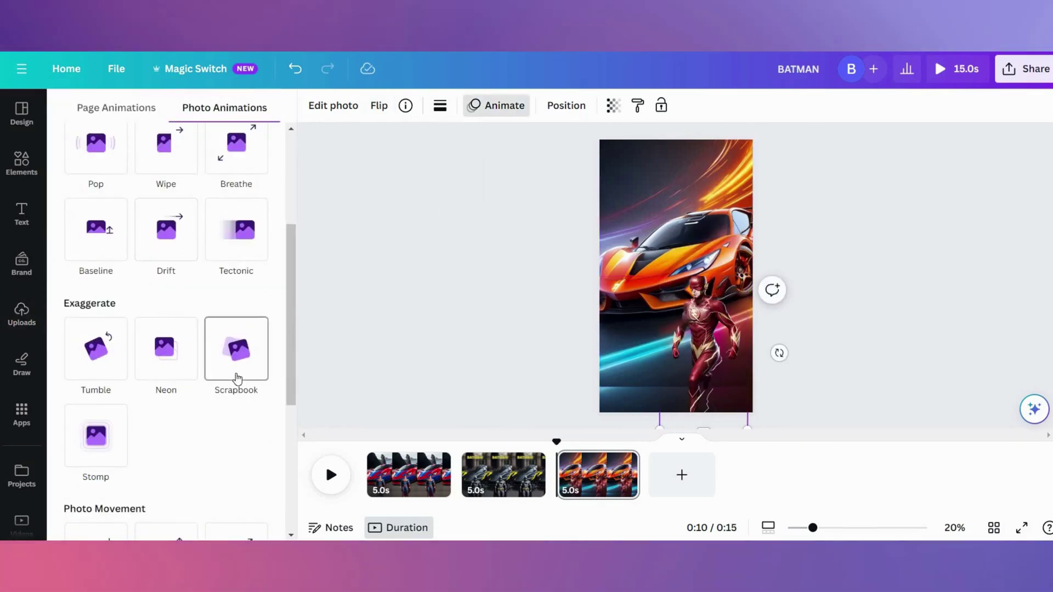
Step: Try several motion effects on the Flash photo, then apply the Photo Zoom animation
{"action": "scroll", "coordinate": [237, 379], "scroll_direction": "down", "scroll_amount": 5}
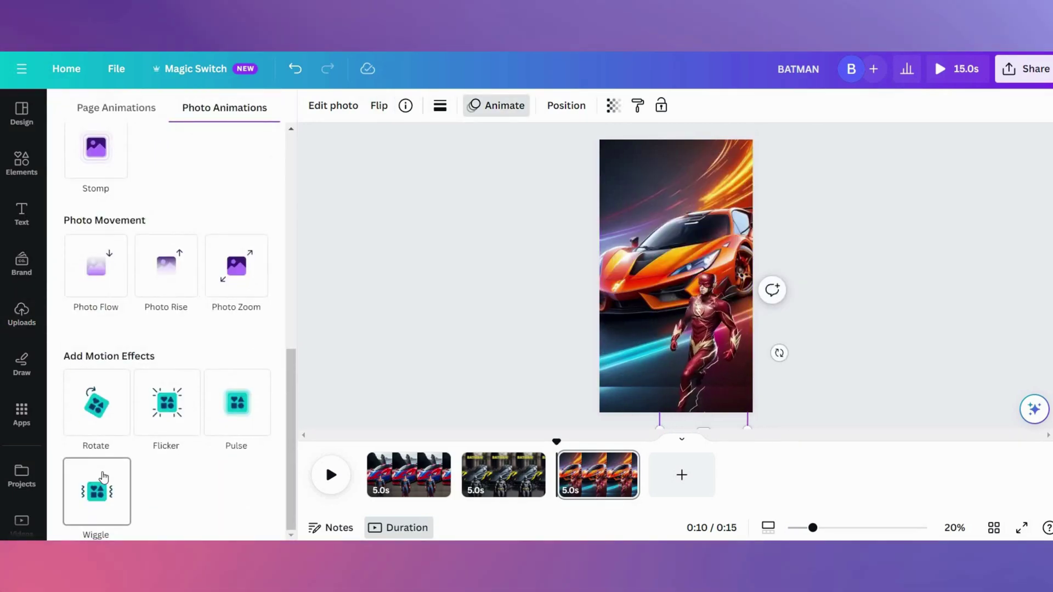
{"action": "left_click", "coordinate": [237, 403]}
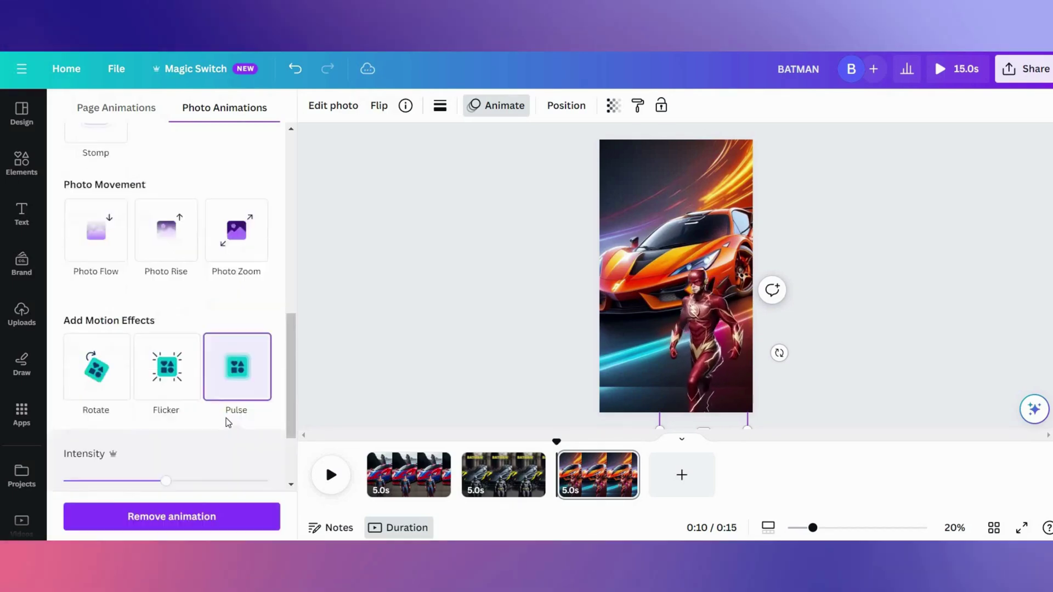
{"action": "left_click", "coordinate": [97, 403]}
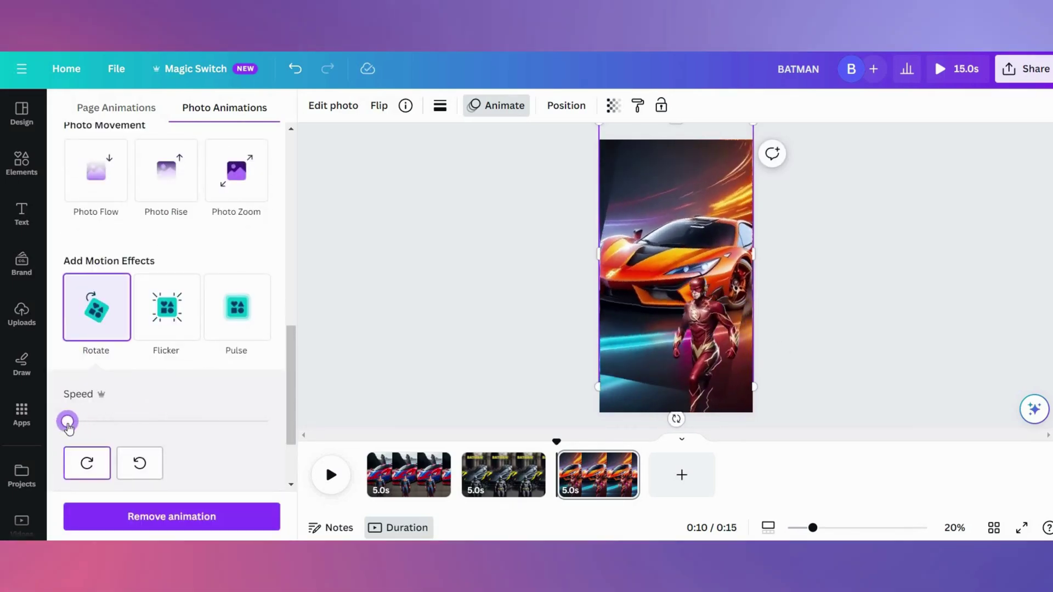
{"action": "left_click", "coordinate": [240, 329]}
{"action": "left_click", "coordinate": [156, 337]}
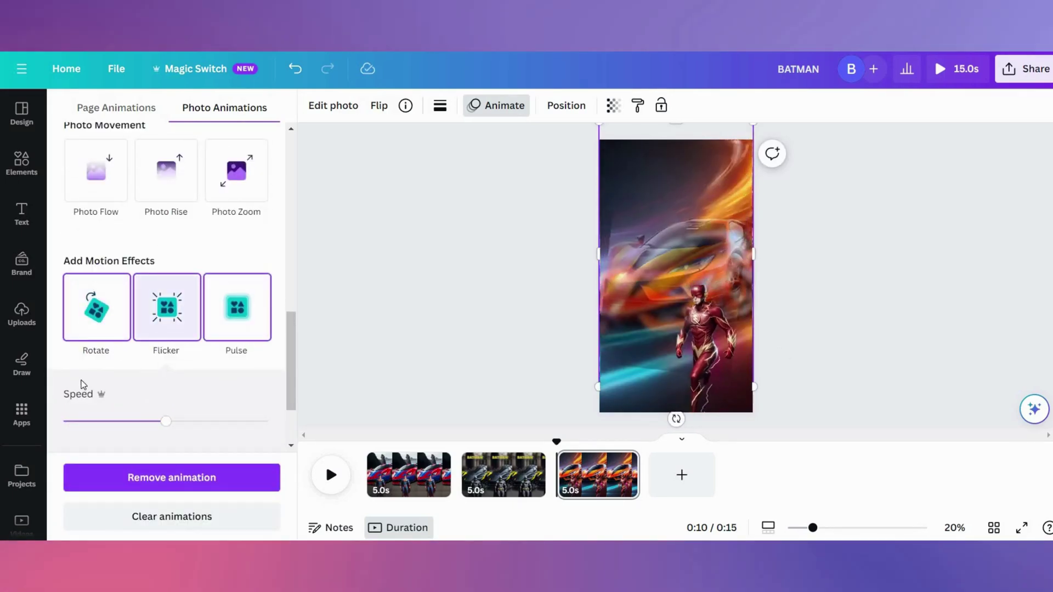
{"action": "left_click", "coordinate": [236, 292]}
{"action": "left_click", "coordinate": [236, 149]}
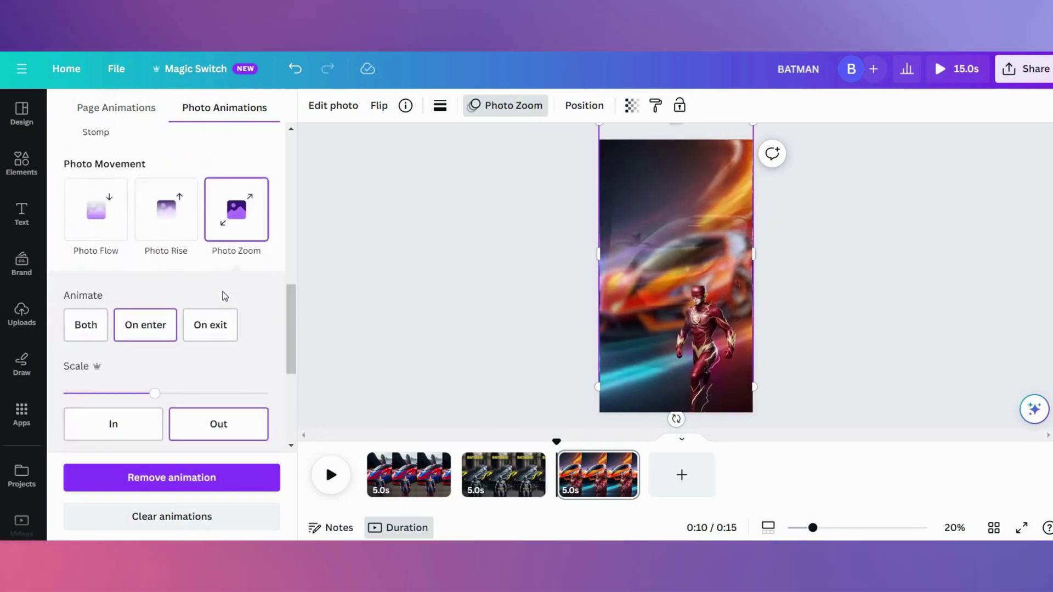
{"action": "left_click", "coordinate": [192, 475]}
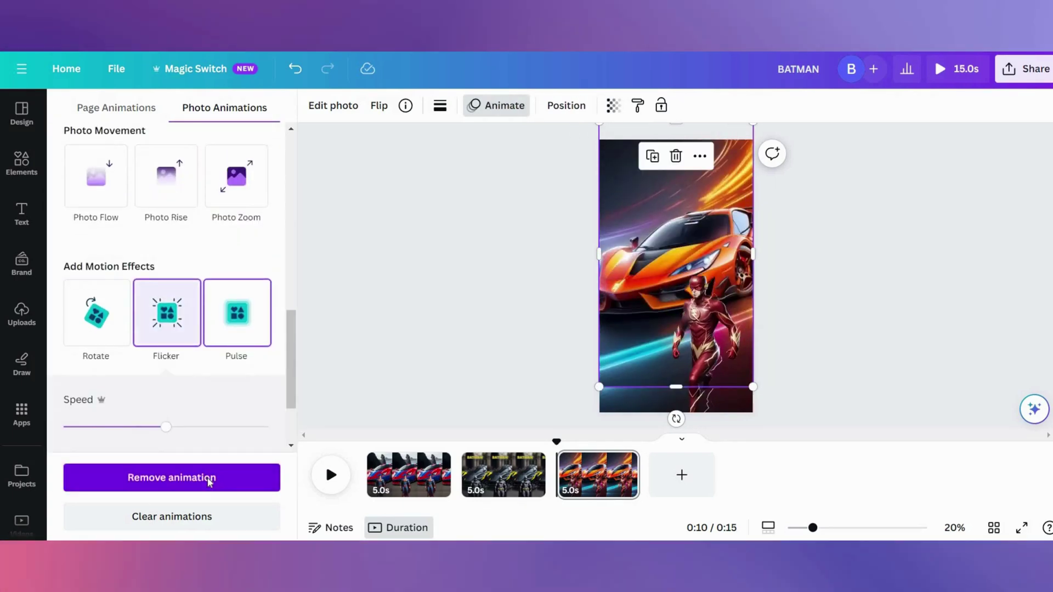
{"action": "left_click", "coordinate": [209, 481]}
{"action": "left_click", "coordinate": [96, 489]}
{"action": "scroll", "coordinate": [244, 356], "scroll_direction": "up", "scroll_amount": 4}
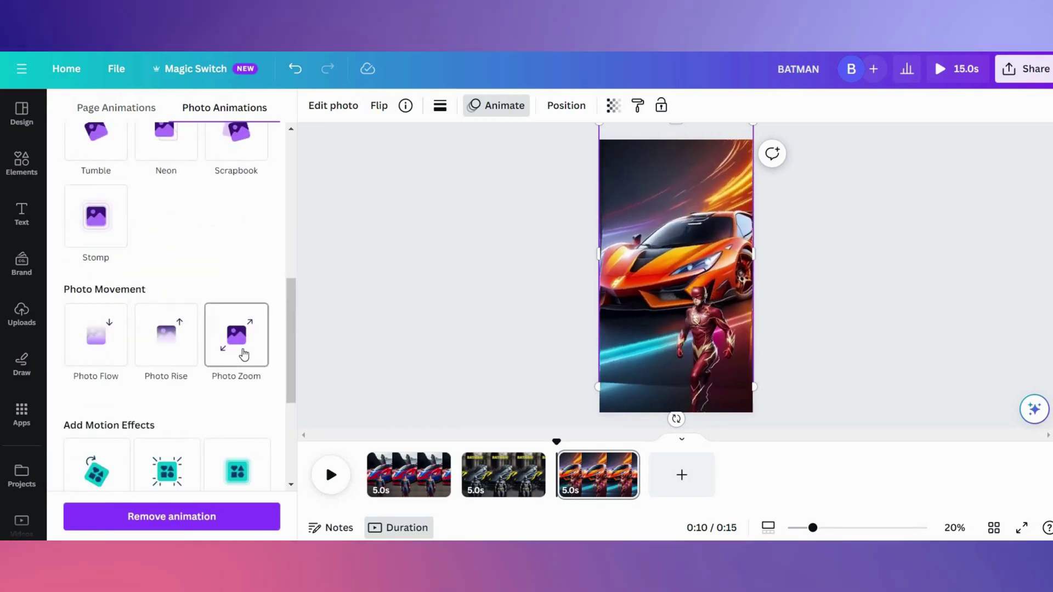
{"action": "left_click", "coordinate": [244, 356]}
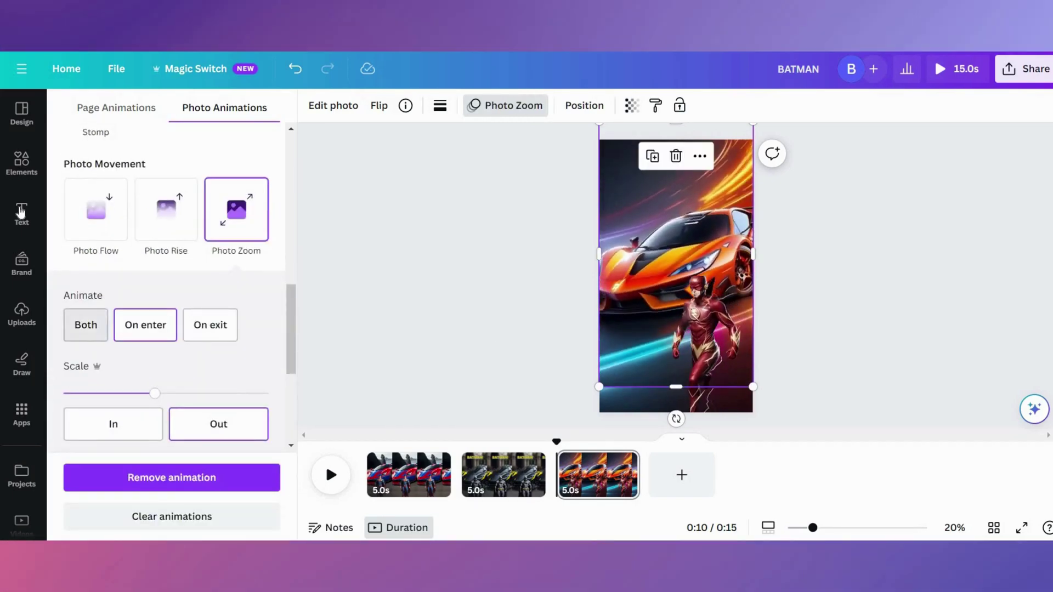
Step: Add a 'The Flash' heading and move it near the top of page 3
{"action": "left_click", "coordinate": [21, 211]}
{"action": "left_click_drag", "start_coordinate": [151, 219], "coordinate": [732, 427]}
{"action": "left_click_drag", "start_coordinate": [679, 390], "coordinate": [694, 181]}
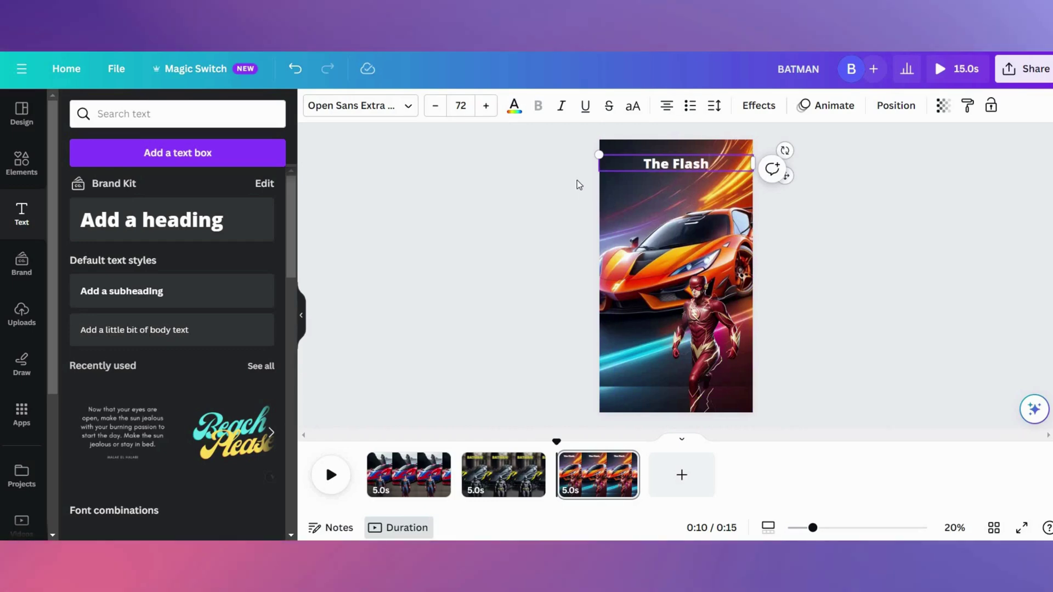
Step: Give The Flash title a 75-thick yellow outline and #601f20 text, stretched to page width
{"action": "left_click", "coordinate": [759, 106]}
{"action": "left_click", "coordinate": [256, 383]}
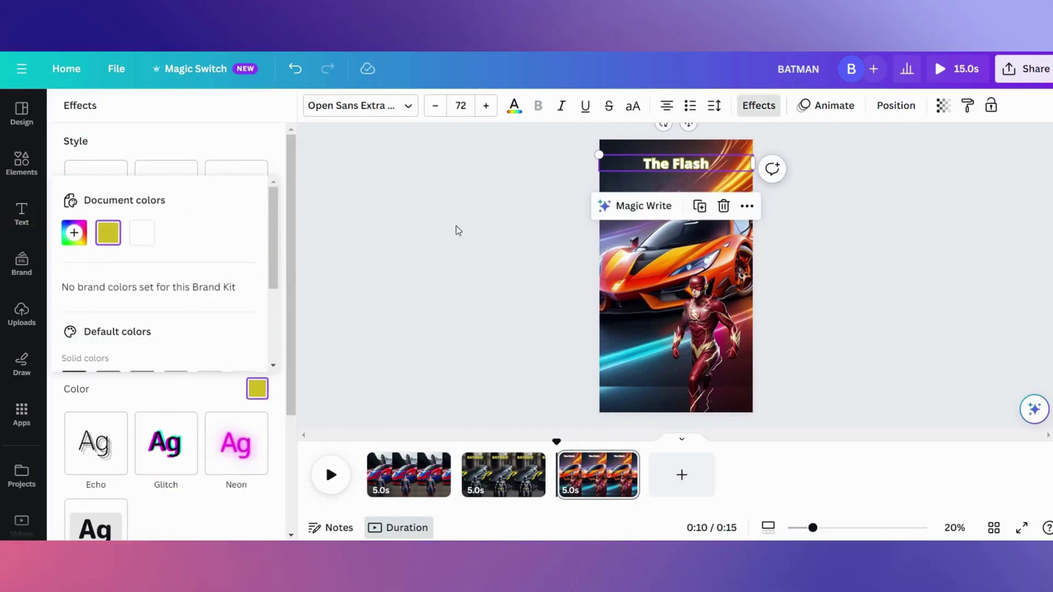
{"action": "left_click", "coordinate": [735, 242]}
{"action": "left_click", "coordinate": [676, 164]}
{"action": "left_click", "coordinate": [514, 105]}
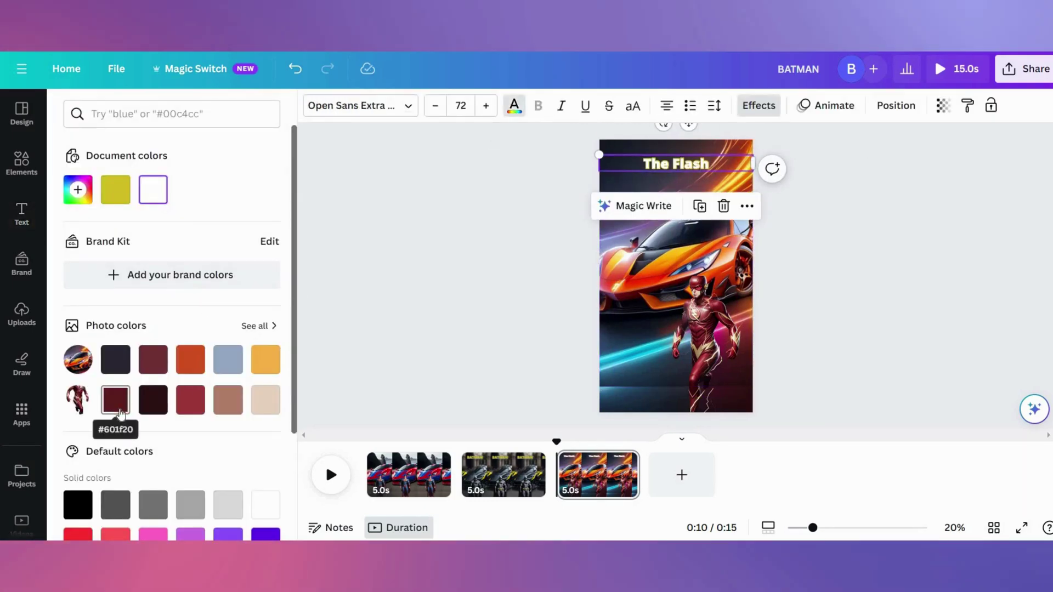
{"action": "key", "text": "Escape"}
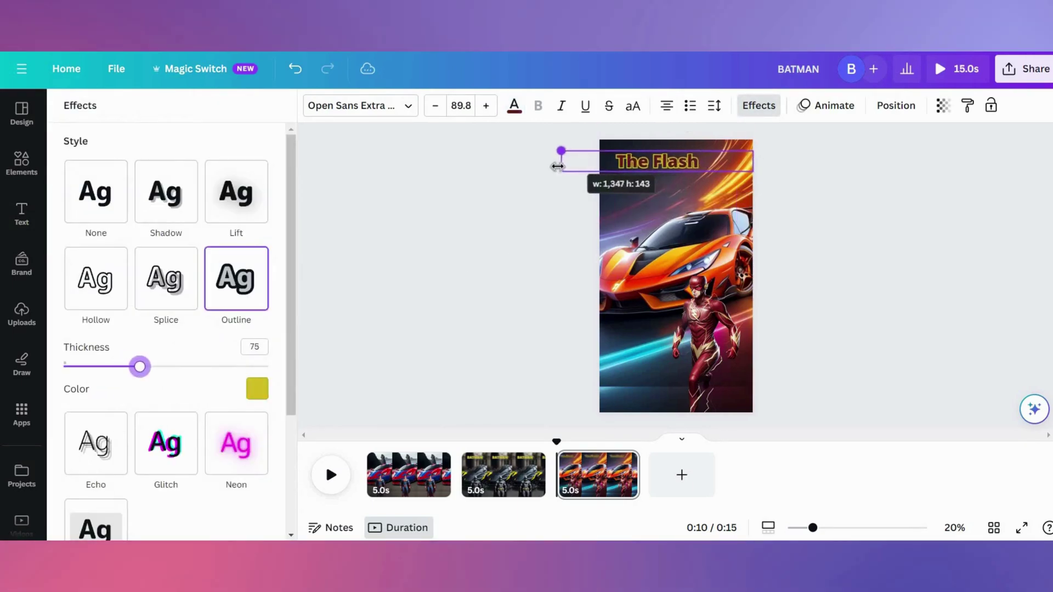
{"action": "left_click_drag", "start_coordinate": [558, 166], "coordinate": [599, 166]}
{"action": "left_click", "coordinate": [630, 352]}
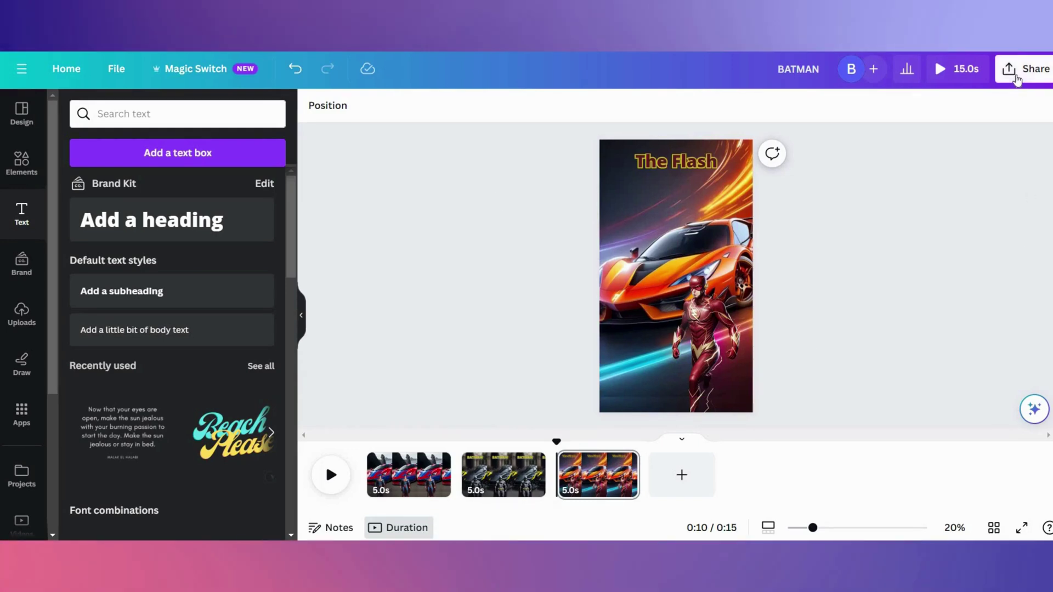
Step: Download all 3 pages of the design as an MP4 video
{"action": "left_click", "coordinate": [1024, 69]}
{"action": "left_click", "coordinate": [878, 421]}
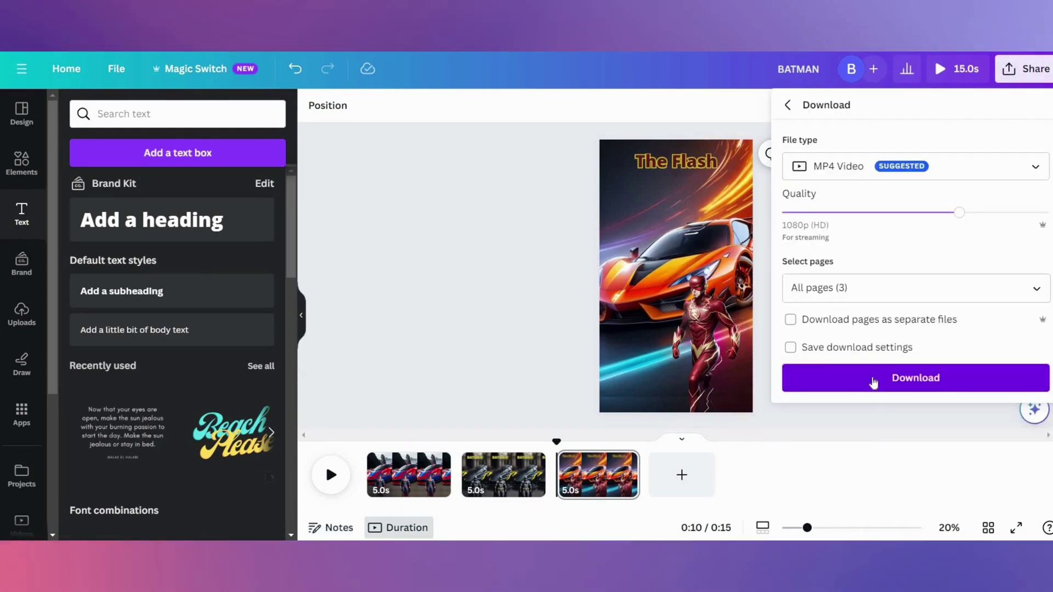
{"action": "left_click", "coordinate": [874, 382]}
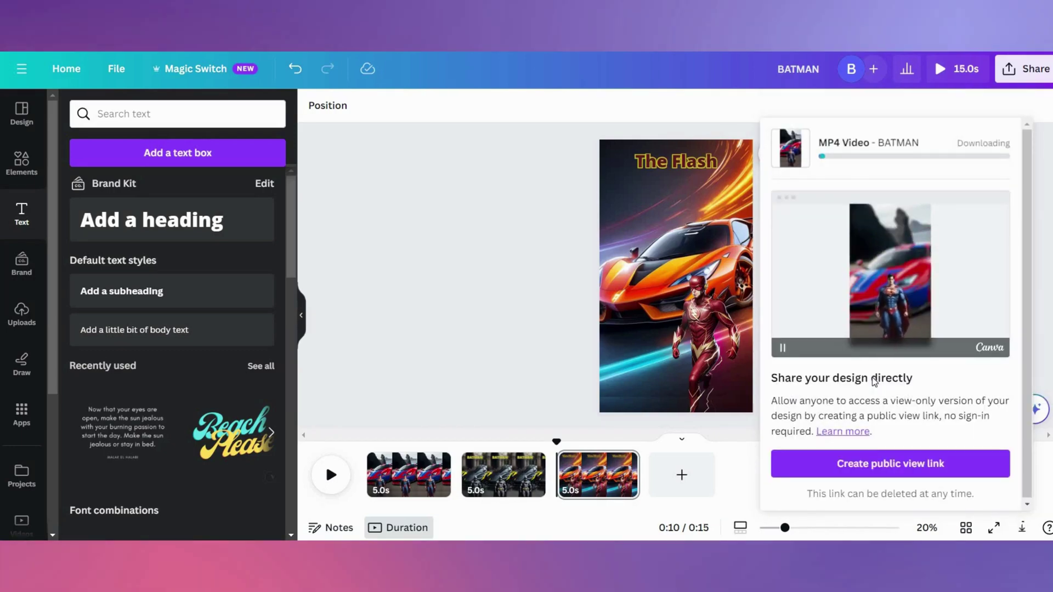